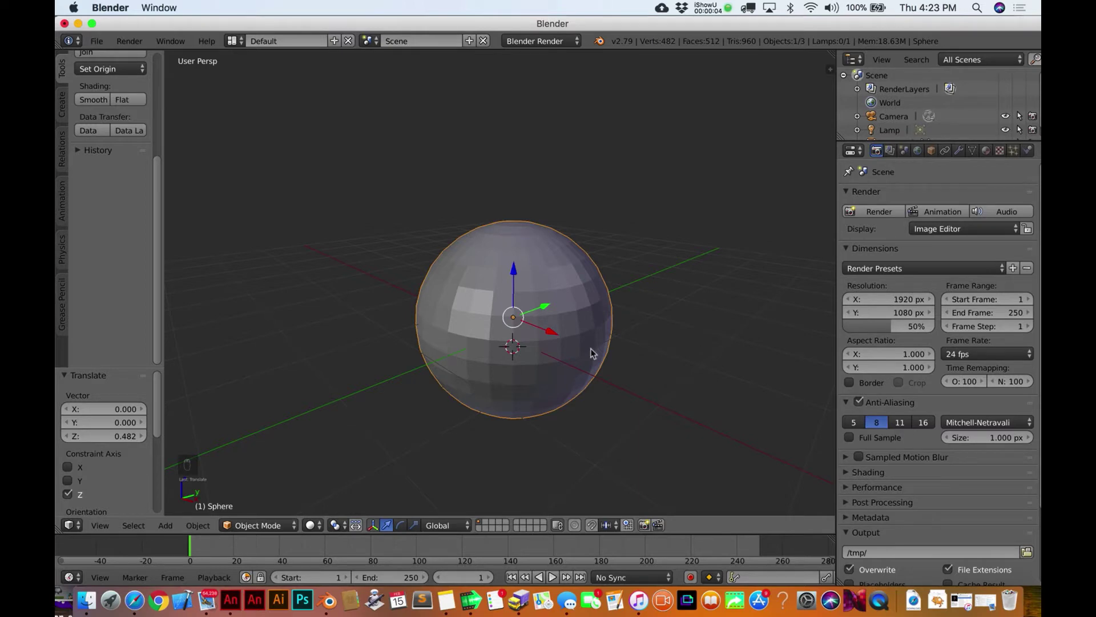
Toggle the UV sphere into wireframe display and back to solid shading.
{"action": "key", "text": "z"}
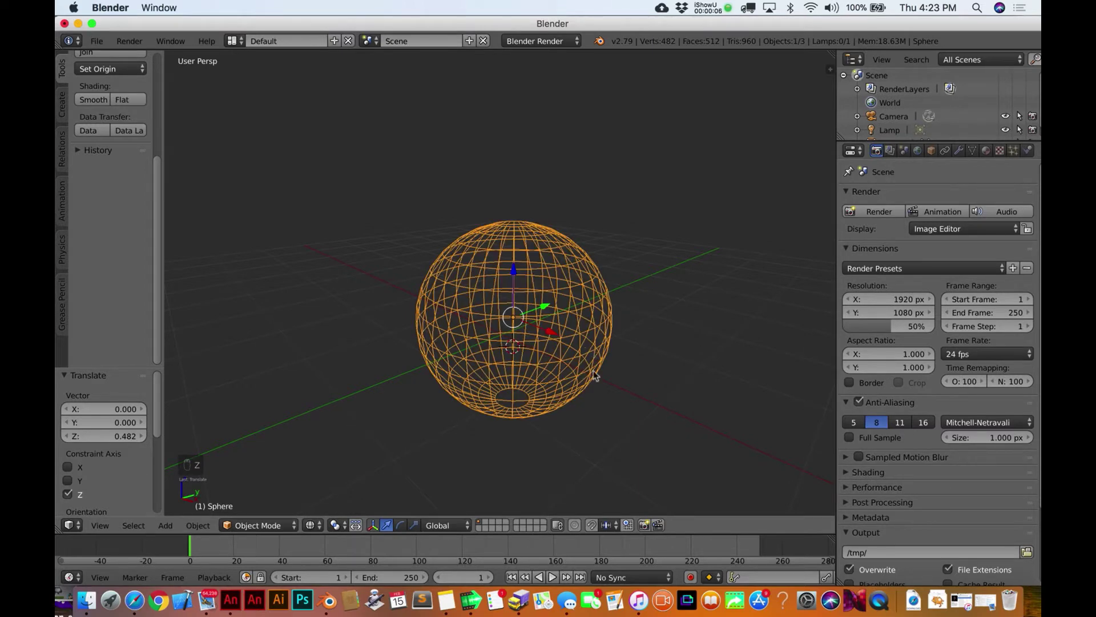
{"action": "scroll", "coordinate": [594, 370], "scroll_direction": "left", "scroll_amount": 3}
{"action": "key", "text": "z"}
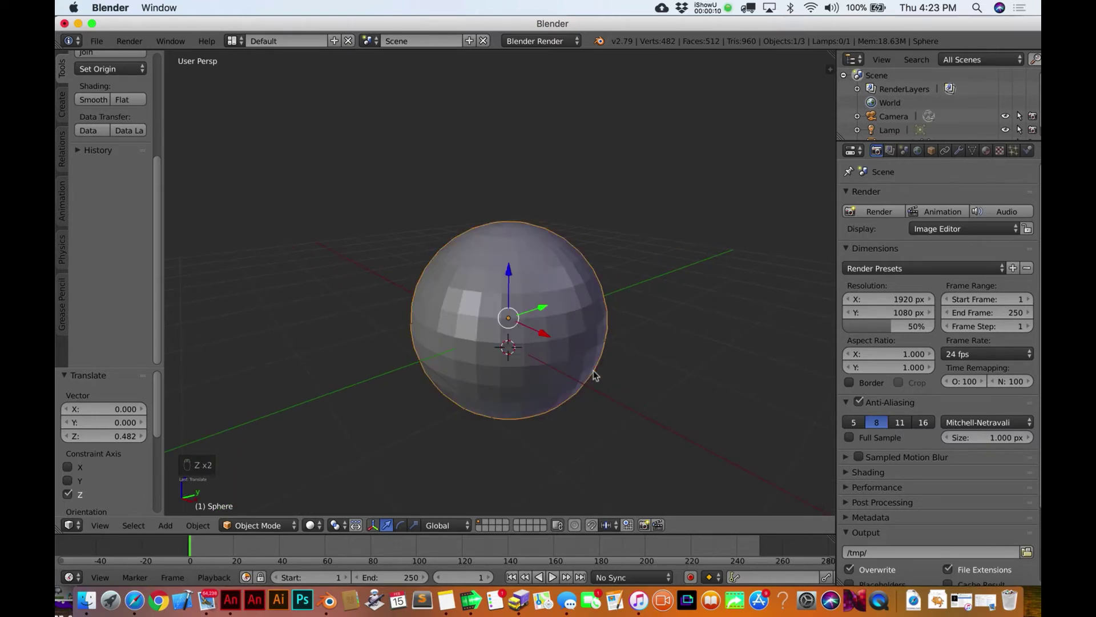
Enter Edit Mode on the sphere and deselect all its vertices.
{"action": "key", "text": "Tab"}
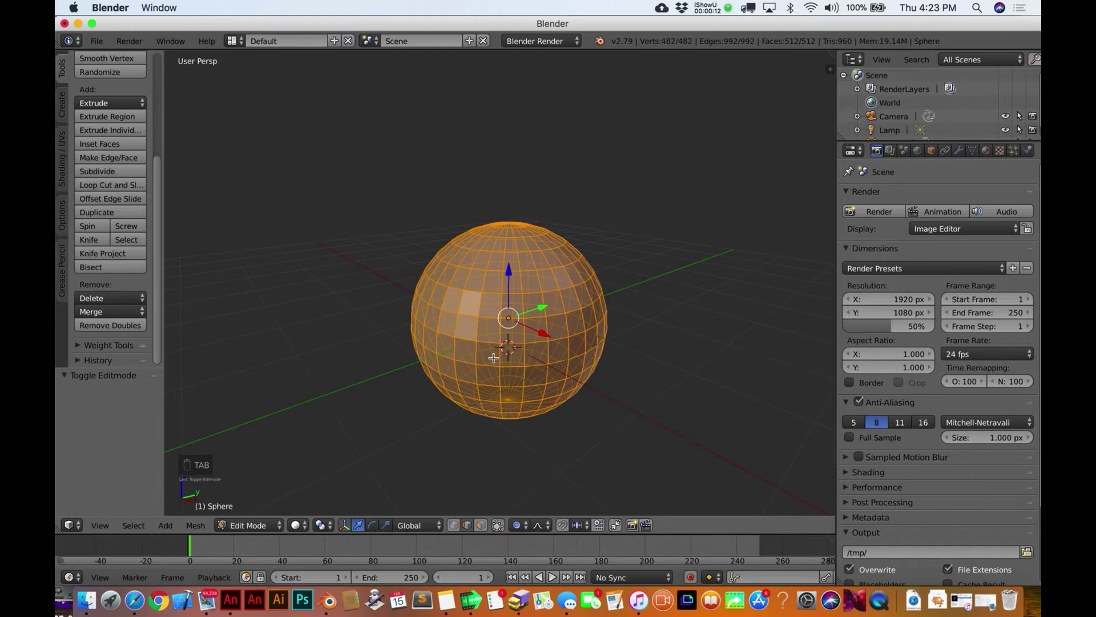
{"action": "key", "text": "a"}
{"action": "key", "text": "a"}
{"action": "scroll", "coordinate": [597, 382], "scroll_direction": "up", "scroll_amount": 2}
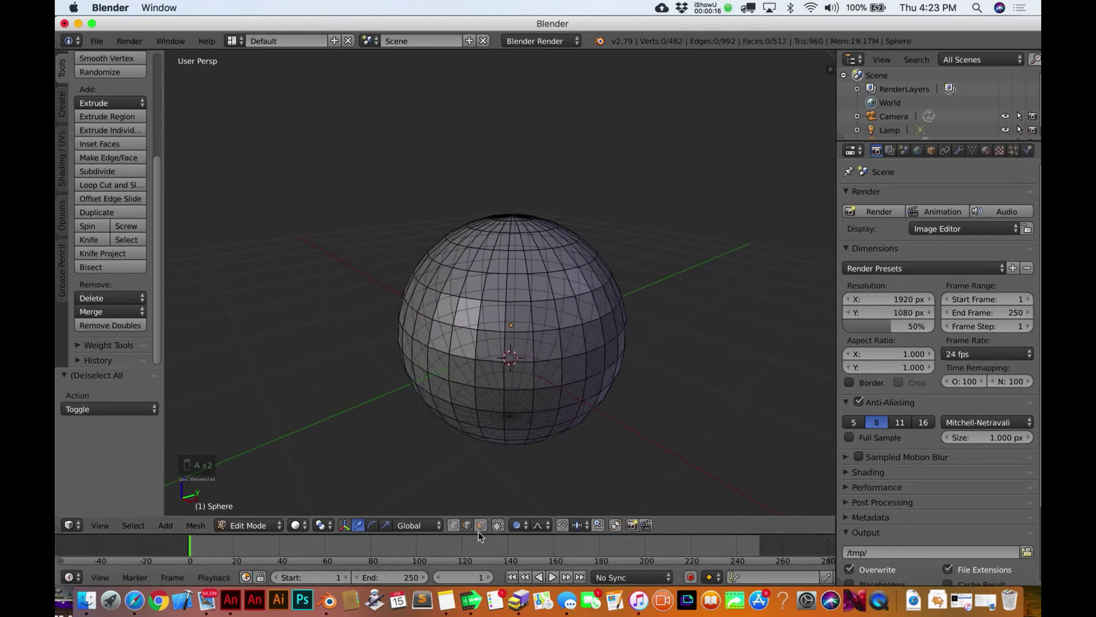
Loop-select the horizontal edge loop just above the sphere's equator.
{"action": "right_click", "coordinate": [547, 331]}
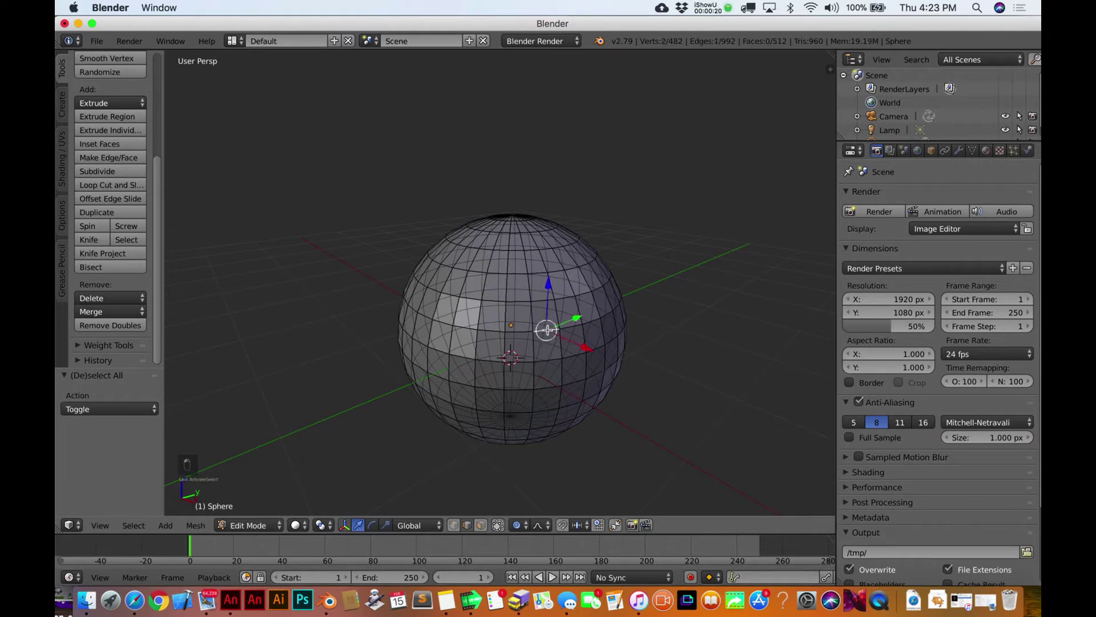
{"action": "right_click", "coordinate": [466, 328], "text": "alt"}
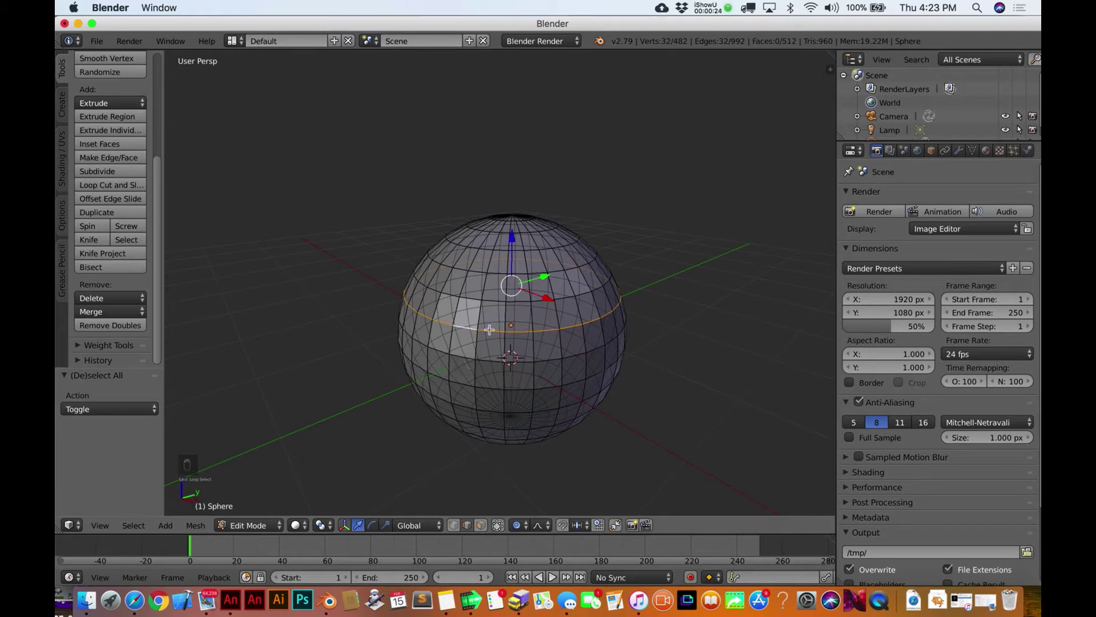
{"action": "scroll", "coordinate": [621, 310], "scroll_direction": "down", "scroll_amount": 5}
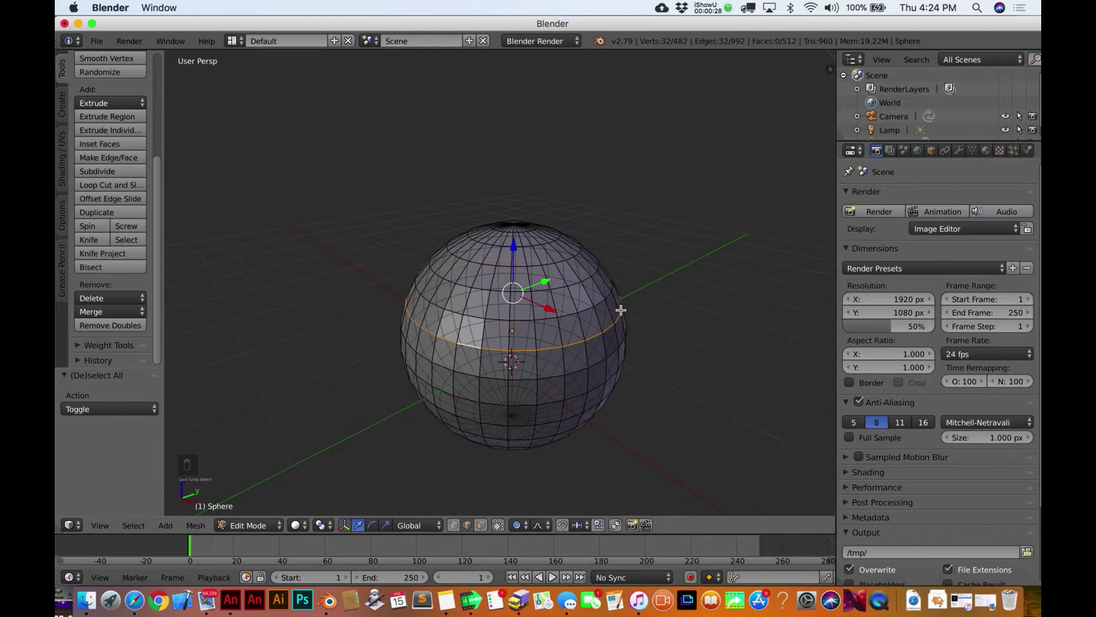
{"action": "scroll", "coordinate": [621, 310], "scroll_direction": "up", "scroll_amount": 5}
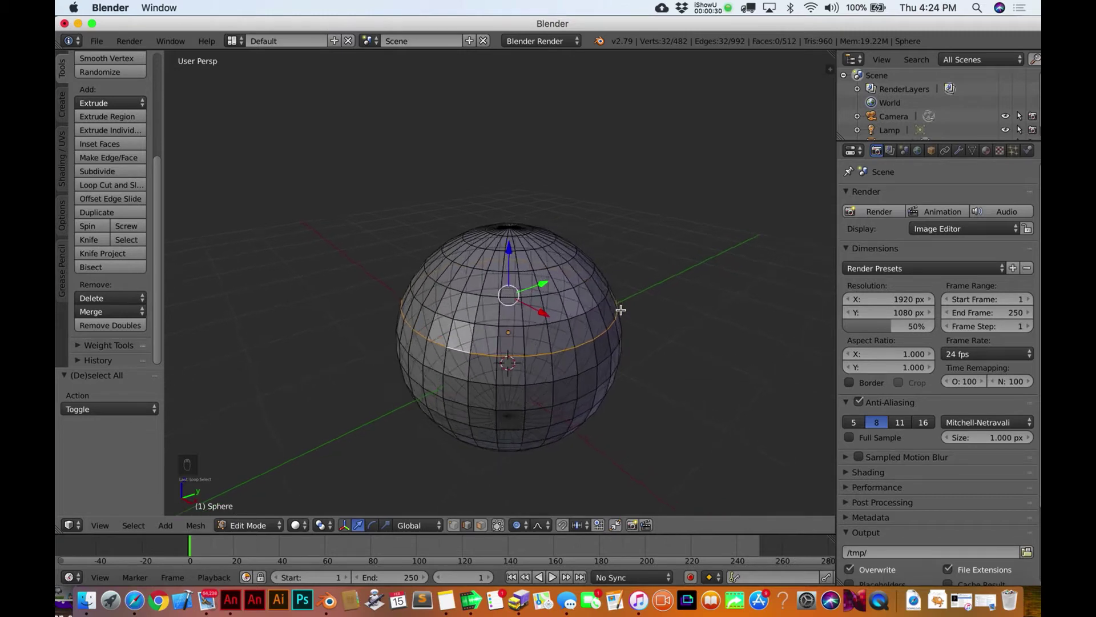
{"action": "scroll", "coordinate": [621, 310], "scroll_direction": "right", "scroll_amount": 5}
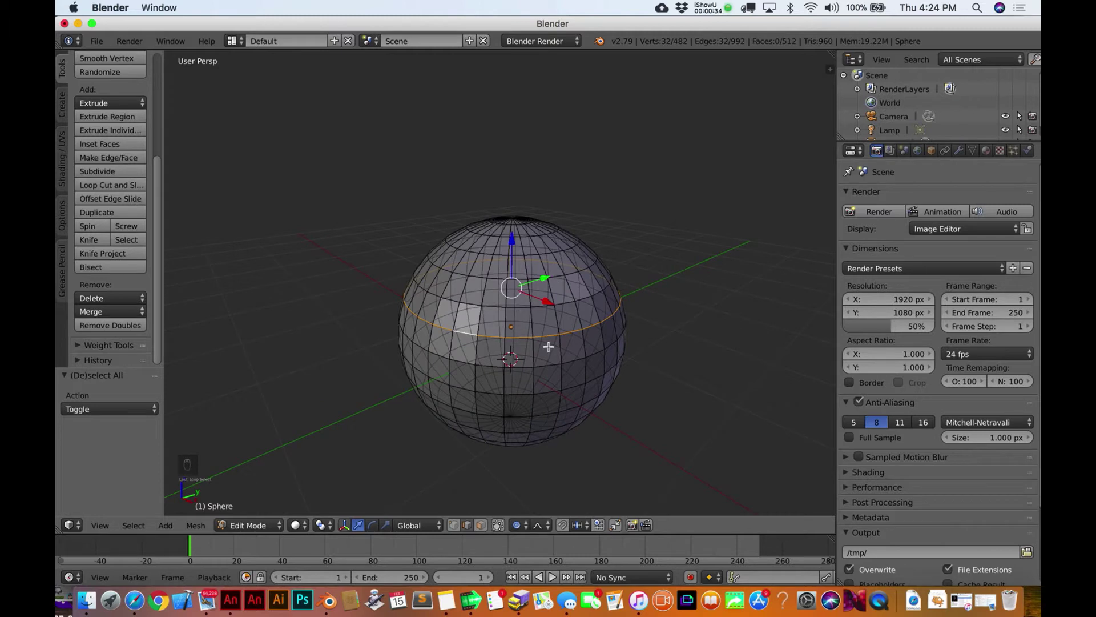
Trial-scale the loop with and without proportional editing, then undo the ridge.
{"action": "key", "text": "s"}
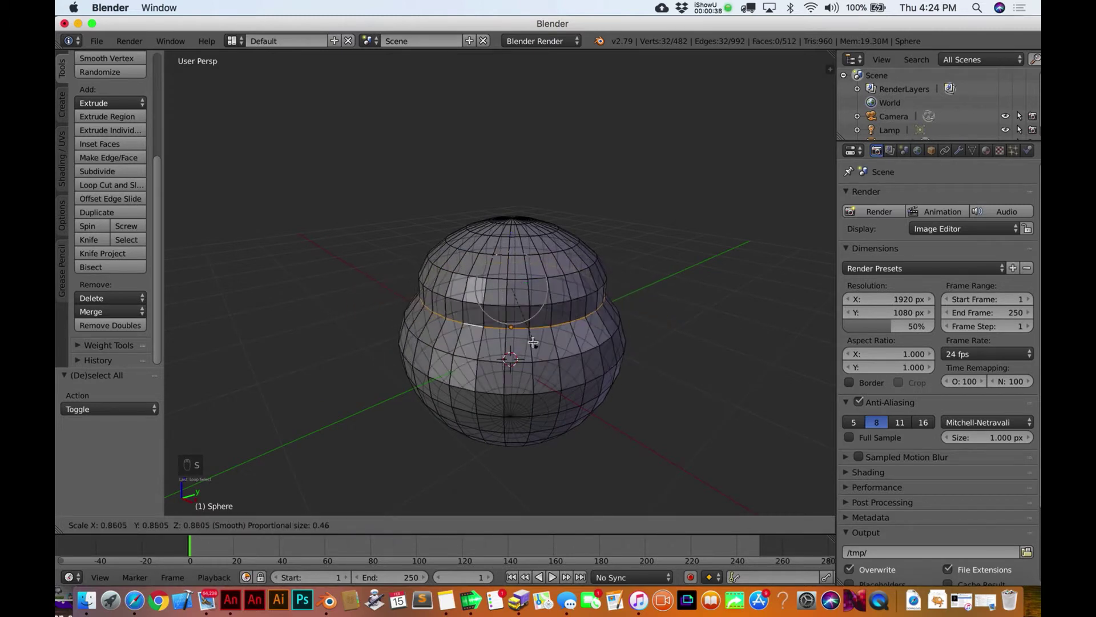
{"action": "left_click", "coordinate": [531, 350]}
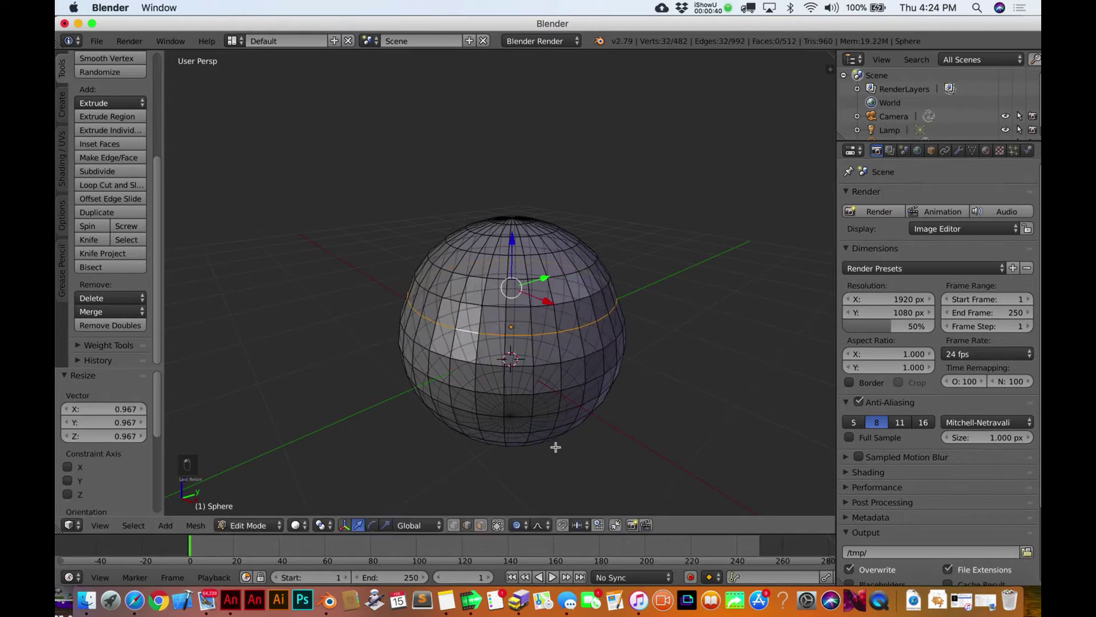
{"action": "key", "text": "o"}
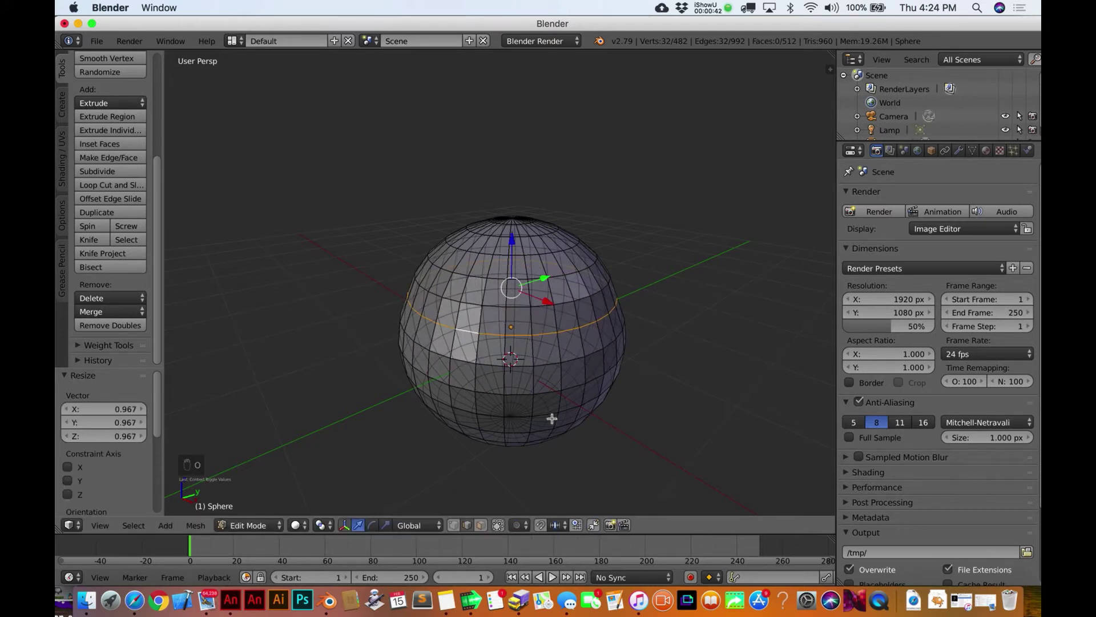
{"action": "key", "text": "s"}
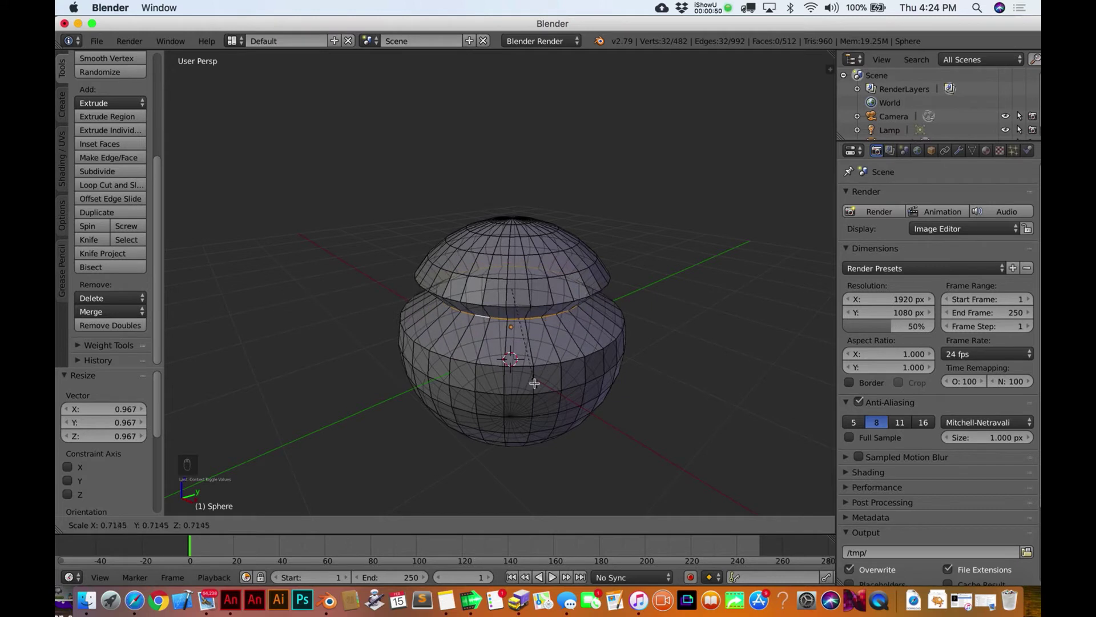
{"action": "left_click", "coordinate": [578, 422]}
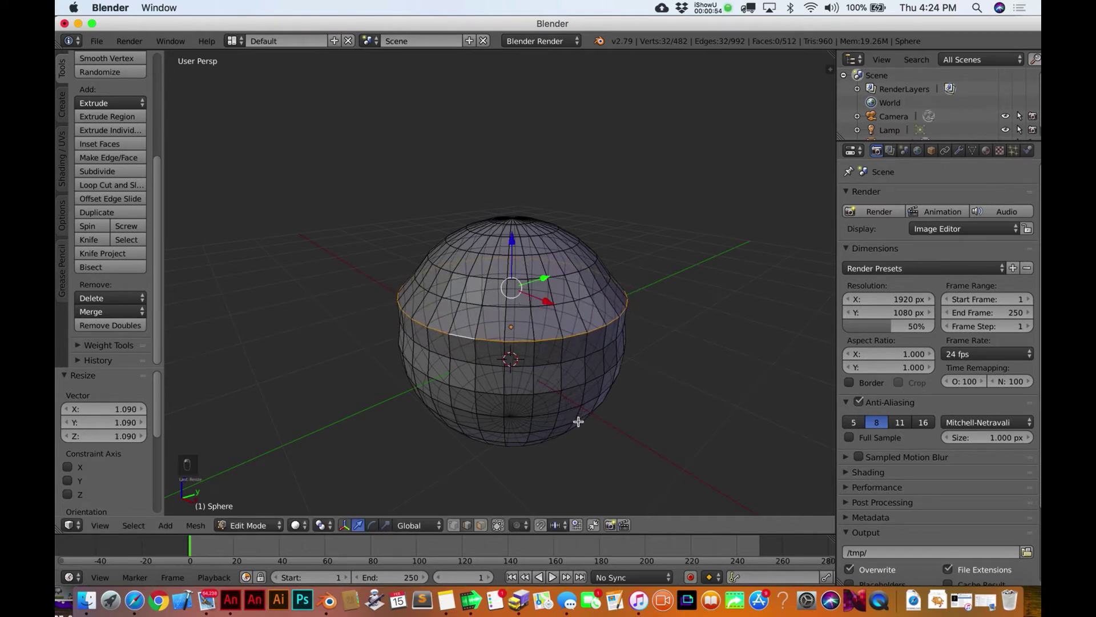
{"action": "key", "text": "super+z"}
{"action": "key", "text": "super+z"}
{"action": "key", "text": "super+z"}
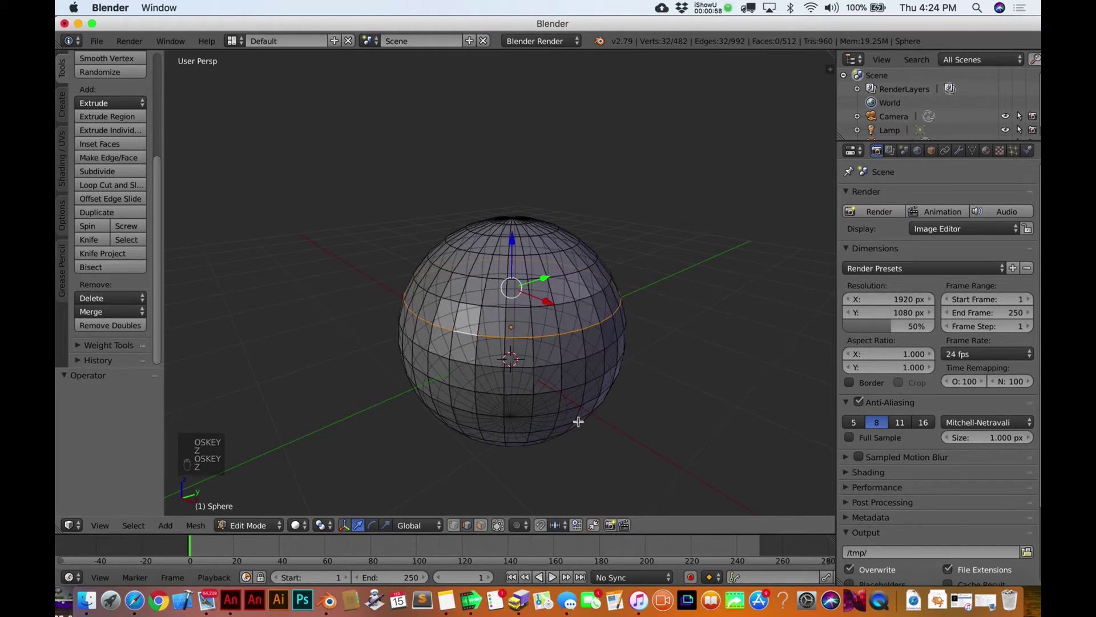
Re-enable proportional editing, scale the loop to 1.084, then undo it.
{"action": "key", "text": "o"}
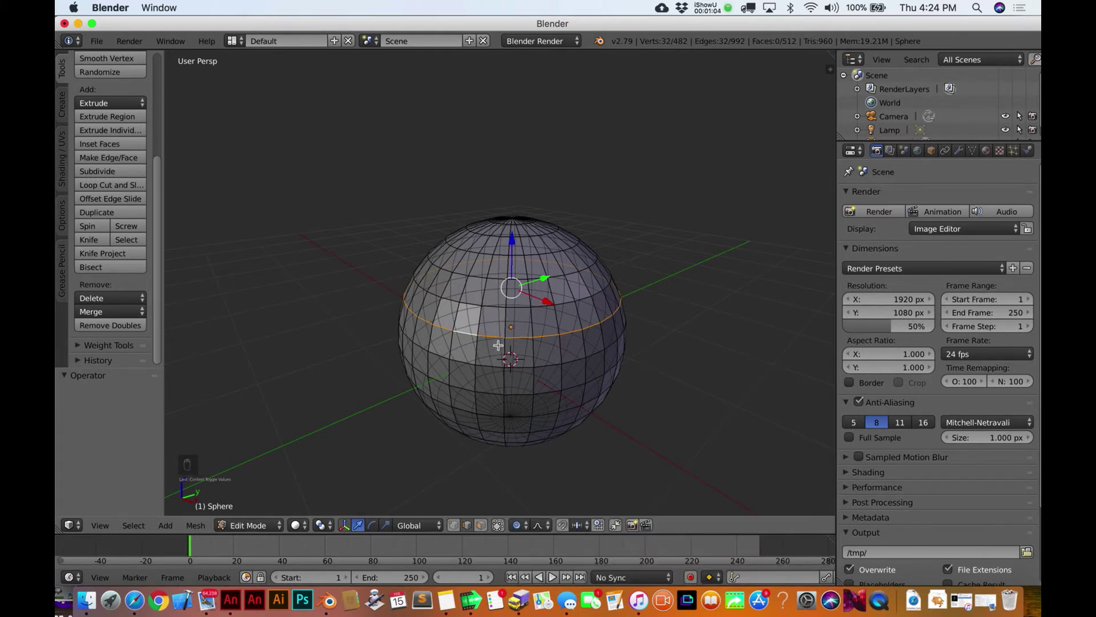
{"action": "key", "text": "s"}
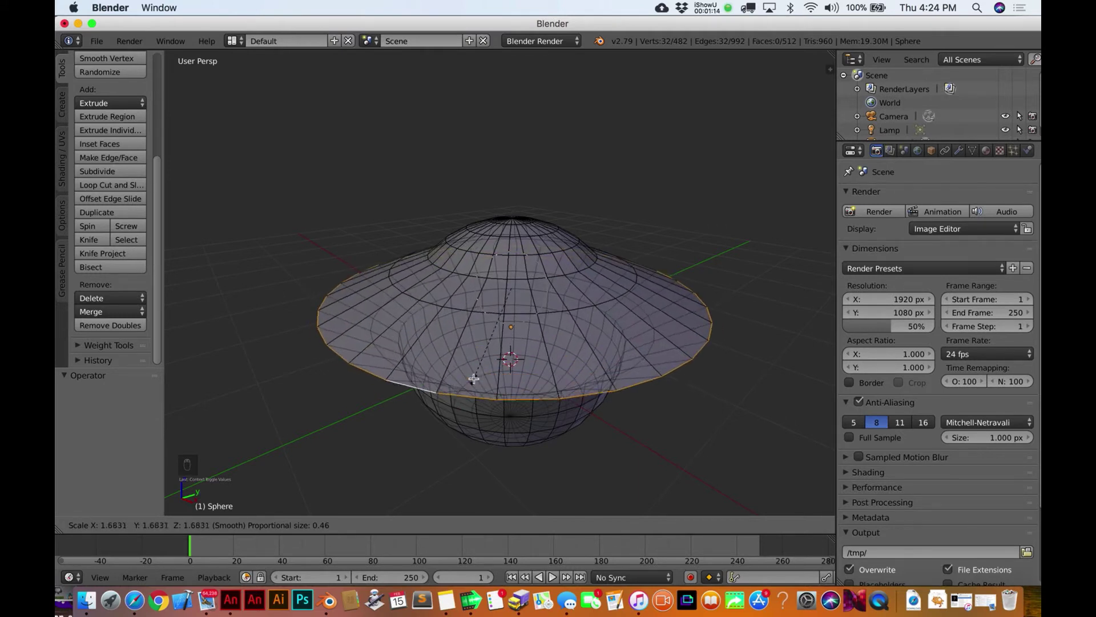
{"action": "left_click", "coordinate": [490, 347]}
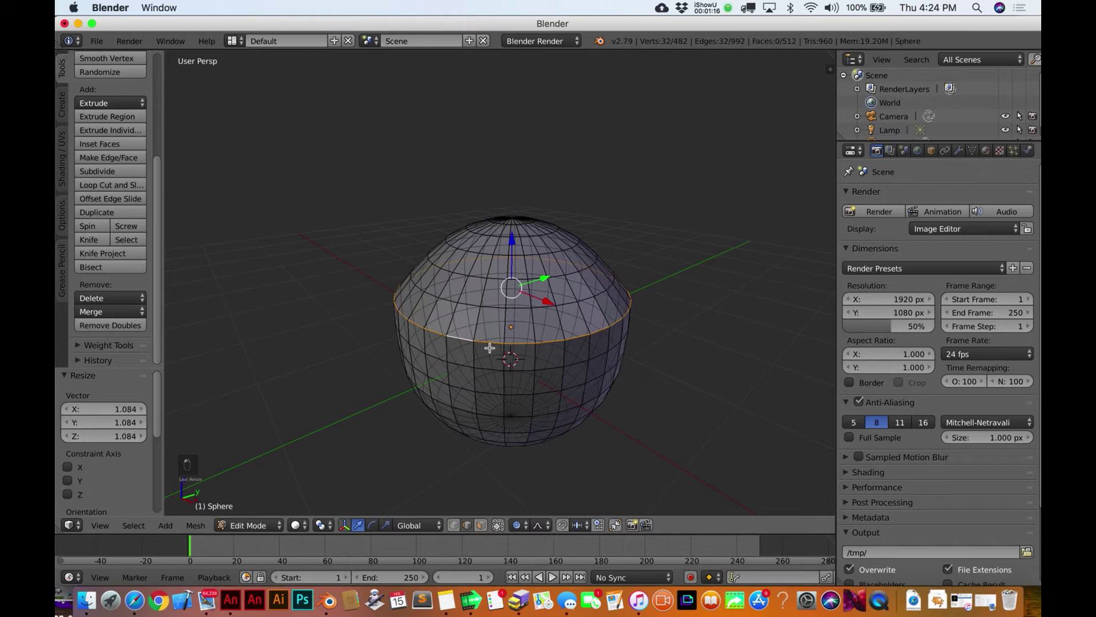
{"action": "key", "text": "super+z"}
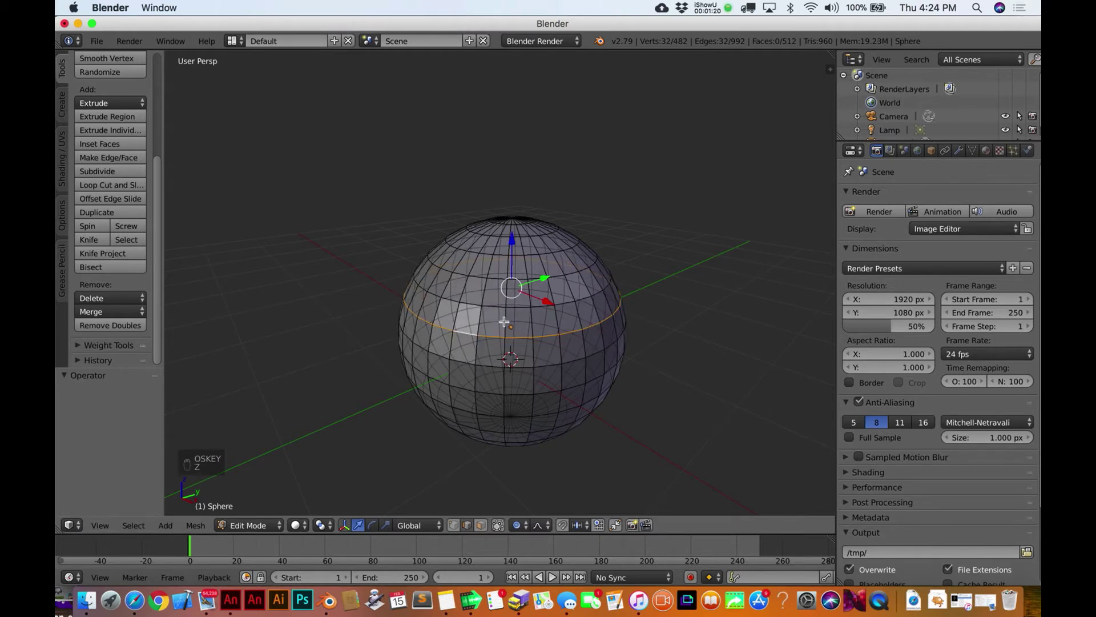
Rescale the loop proportionally, adjusting the influence radius, and confirm at 0.996.
{"action": "key", "text": "s"}
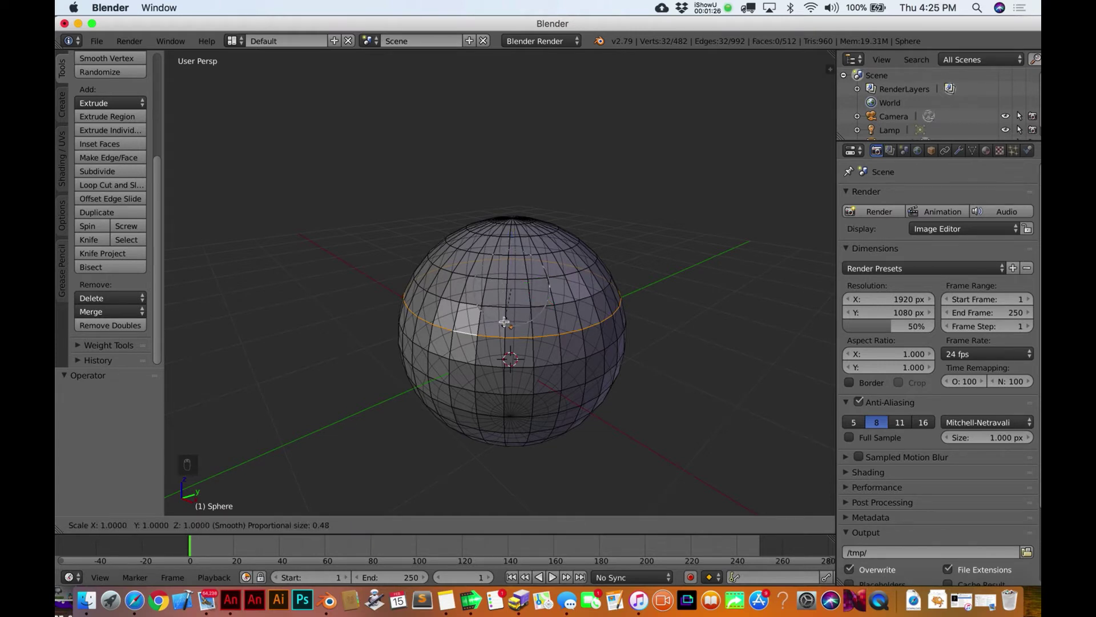
{"action": "scroll", "coordinate": [504, 321], "scroll_direction": "down", "scroll_amount": 5}
{"action": "scroll", "coordinate": [504, 321], "scroll_direction": "down", "scroll_amount": 5}
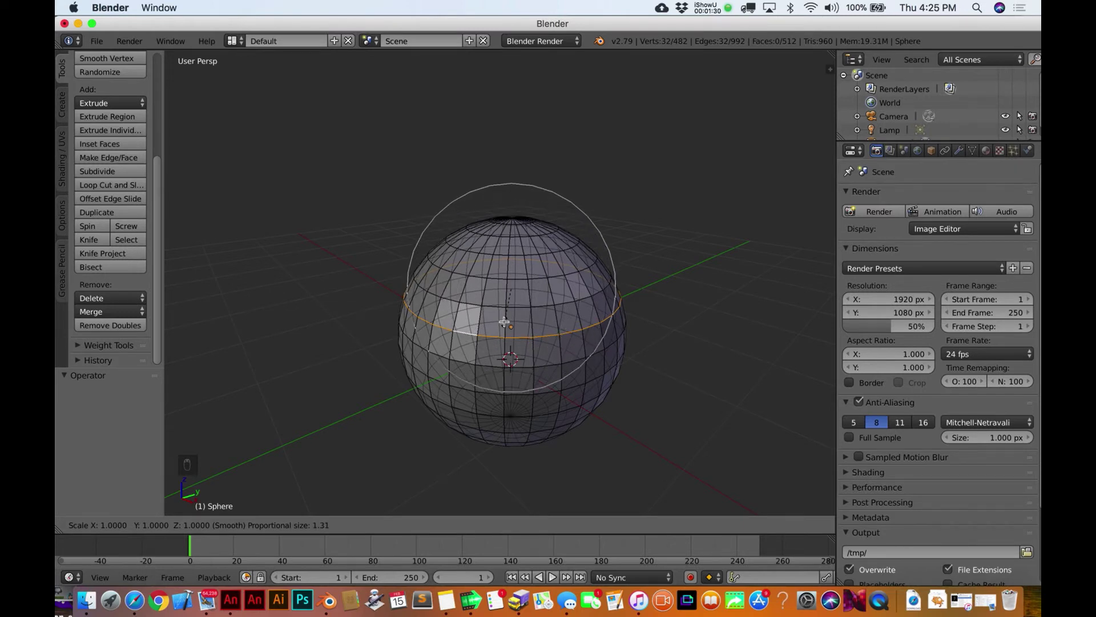
{"action": "scroll", "coordinate": [504, 322], "scroll_direction": "up", "scroll_amount": 8}
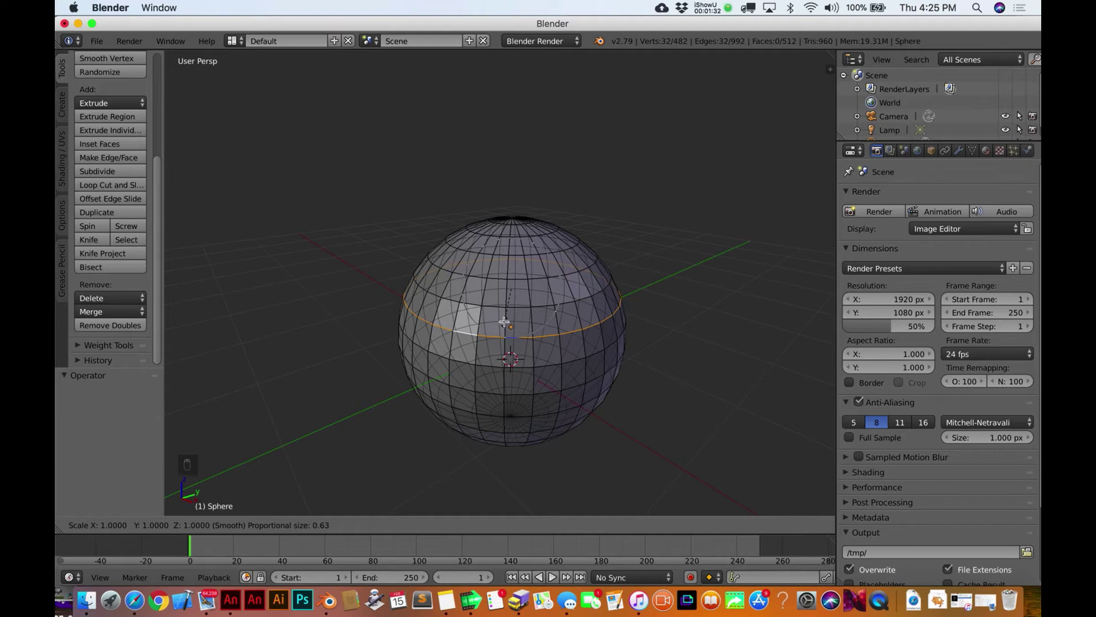
{"action": "scroll", "coordinate": [506, 323], "scroll_direction": "down", "scroll_amount": 3}
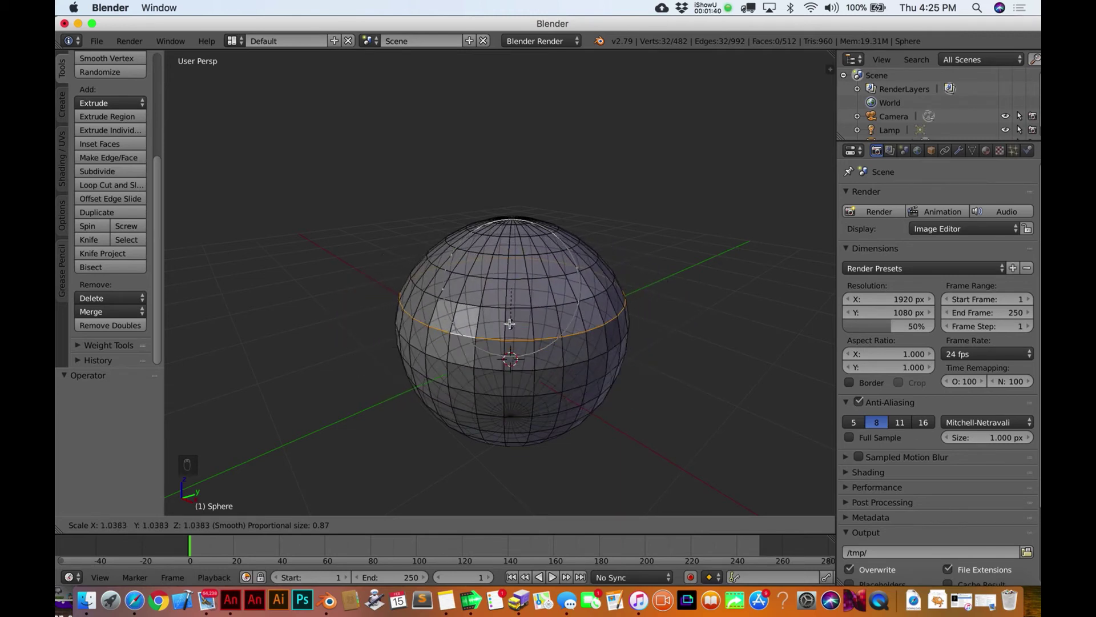
{"action": "left_click", "coordinate": [506, 321]}
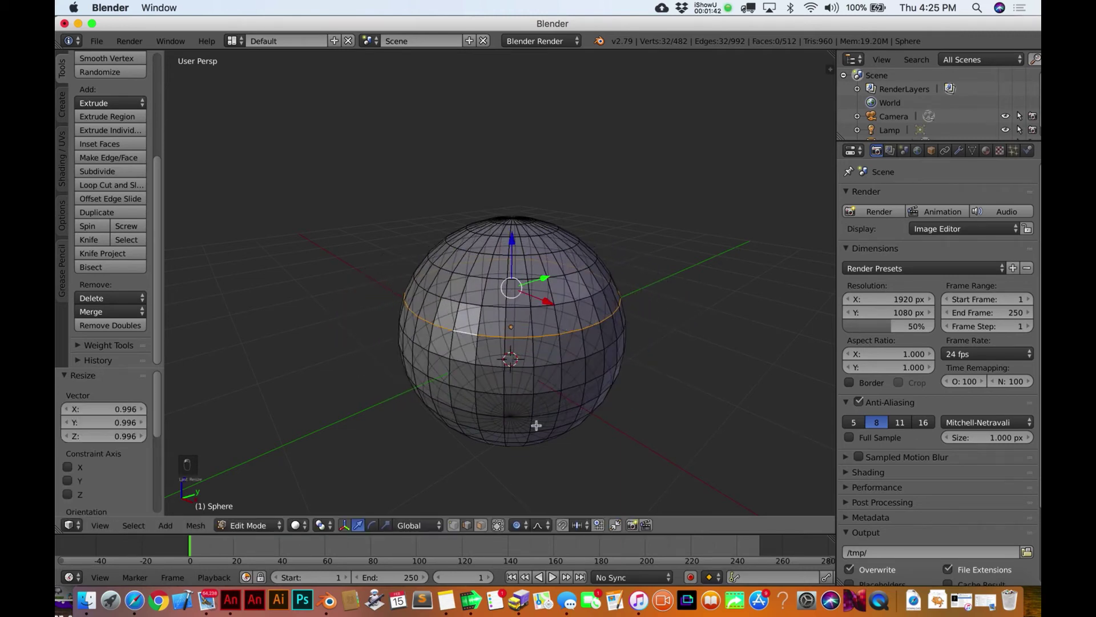
Set proportional falloff to Random and shrink the edge loop to 0.855.
{"action": "left_click", "coordinate": [540, 525]}
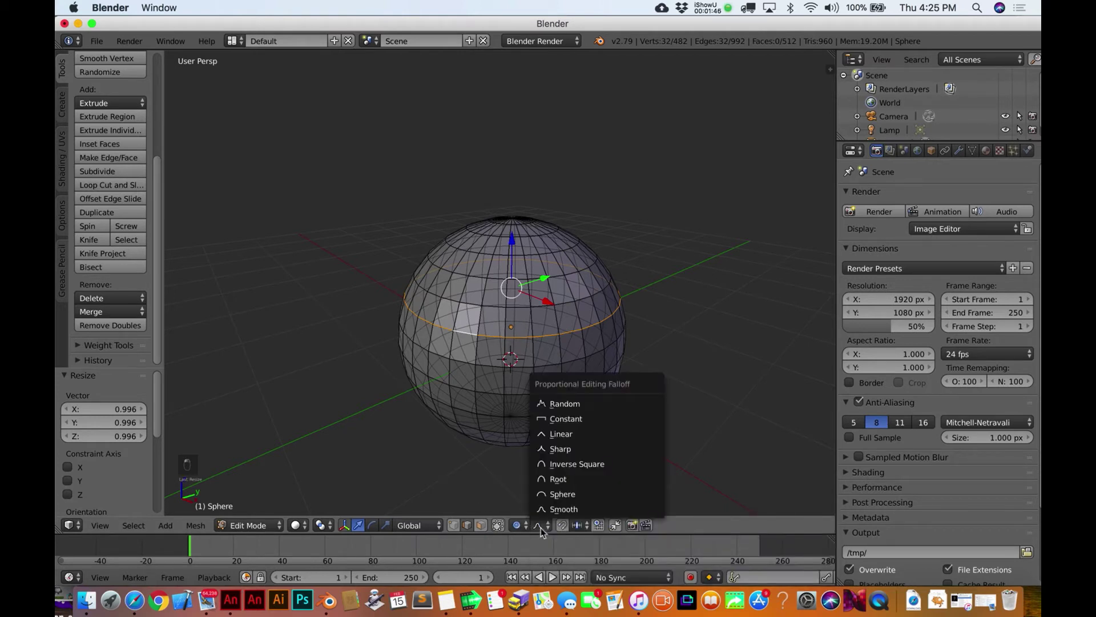
{"action": "left_click", "coordinate": [564, 403]}
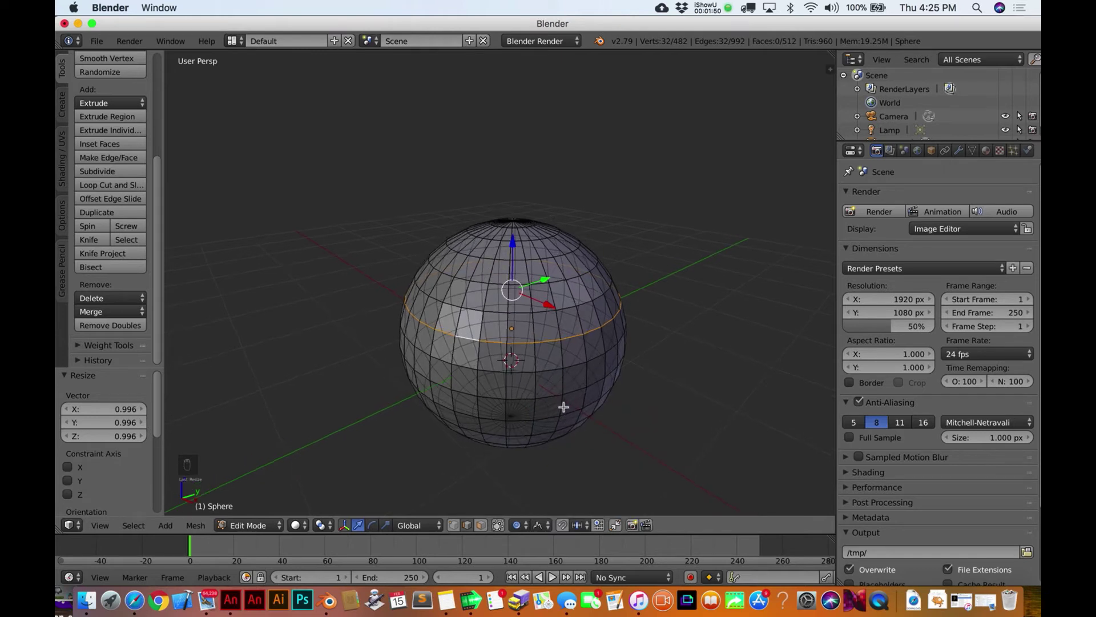
{"action": "key", "text": "s"}
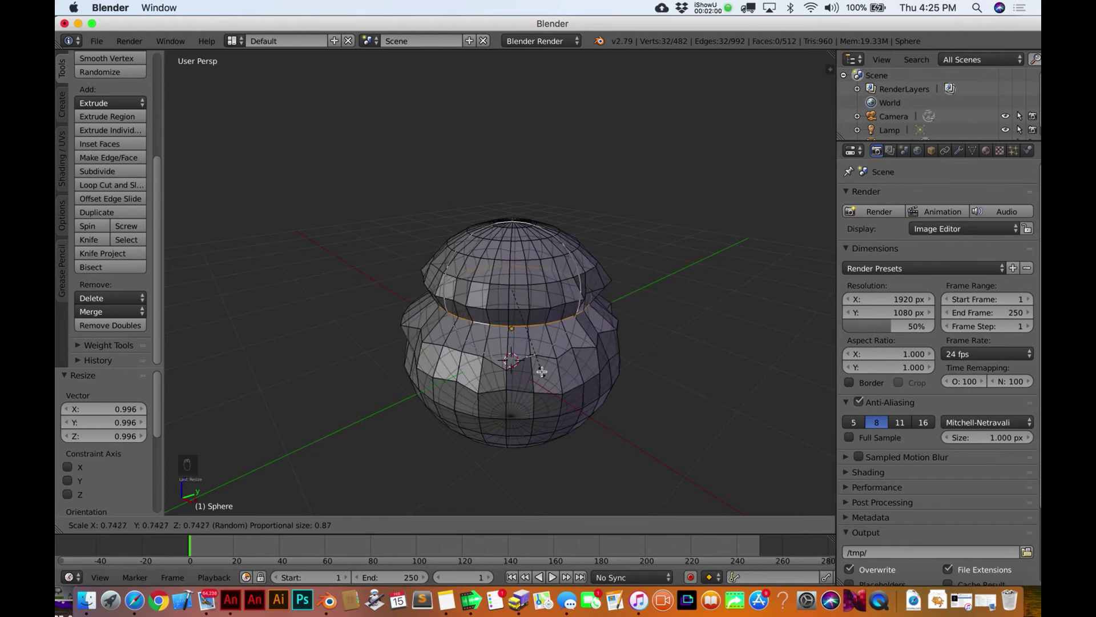
{"action": "left_click", "coordinate": [549, 381]}
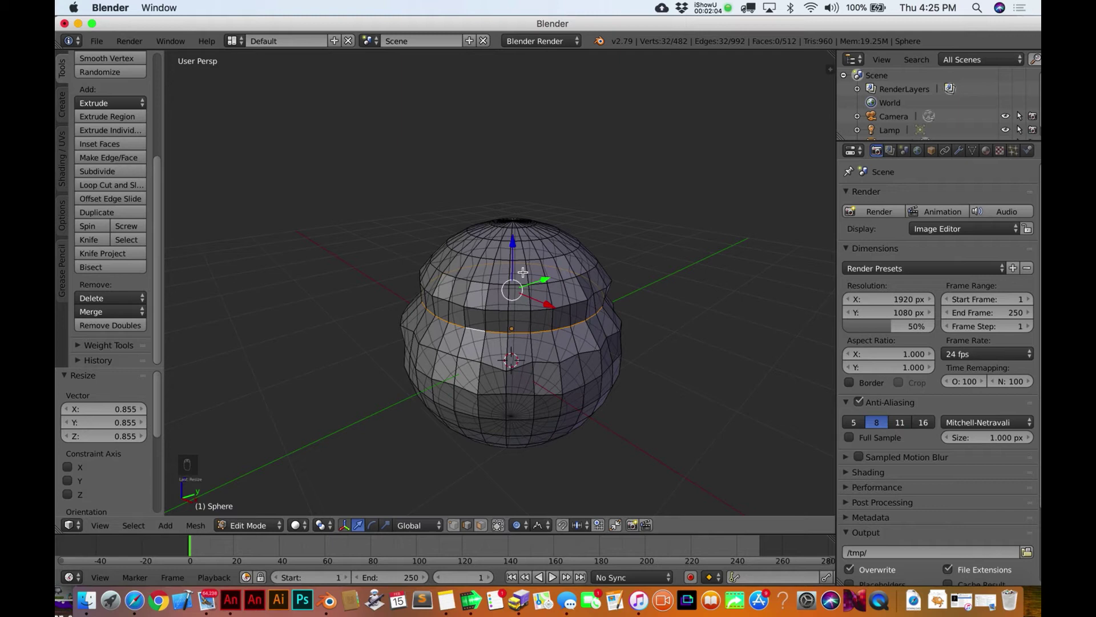
Move the edge loop by (0.071, -0.073, -0.266), keeping the falloff type unchanged.
{"action": "key", "text": "g"}
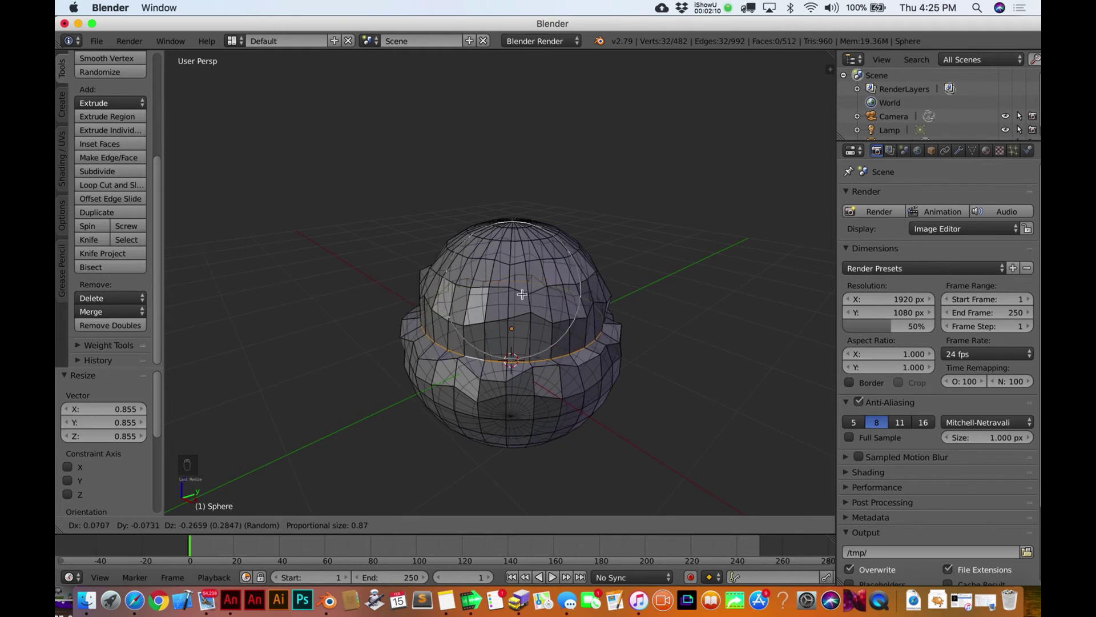
{"action": "left_click", "coordinate": [522, 294]}
{"action": "scroll", "coordinate": [539, 294], "scroll_direction": "up", "scroll_amount": 3}
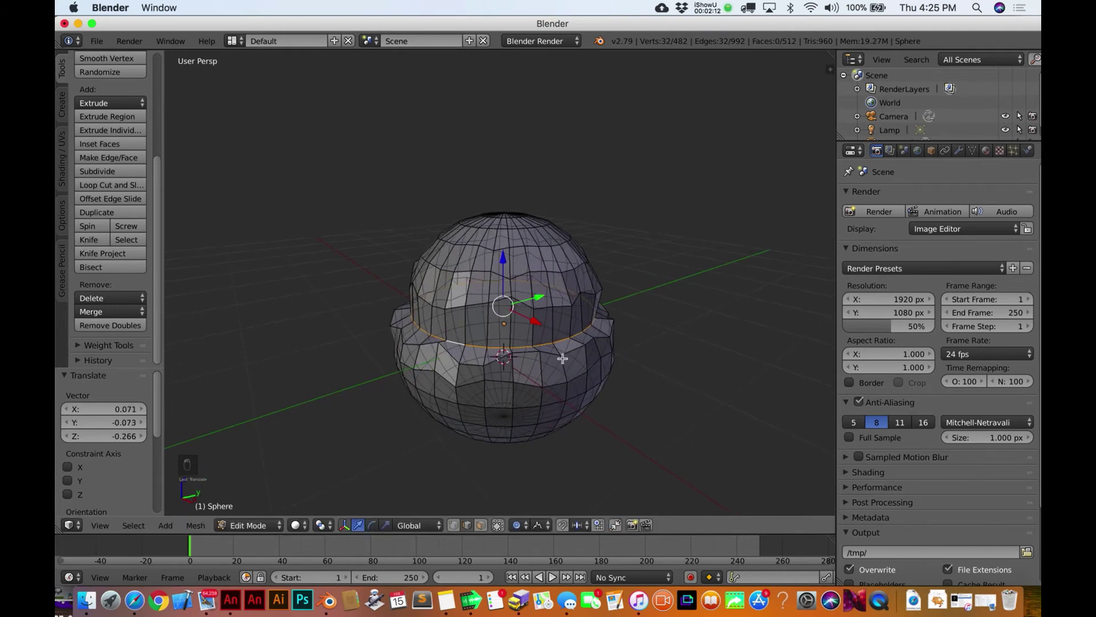
{"action": "scroll", "coordinate": [562, 358], "scroll_direction": "up", "scroll_amount": 3}
{"action": "left_click", "coordinate": [538, 525]}
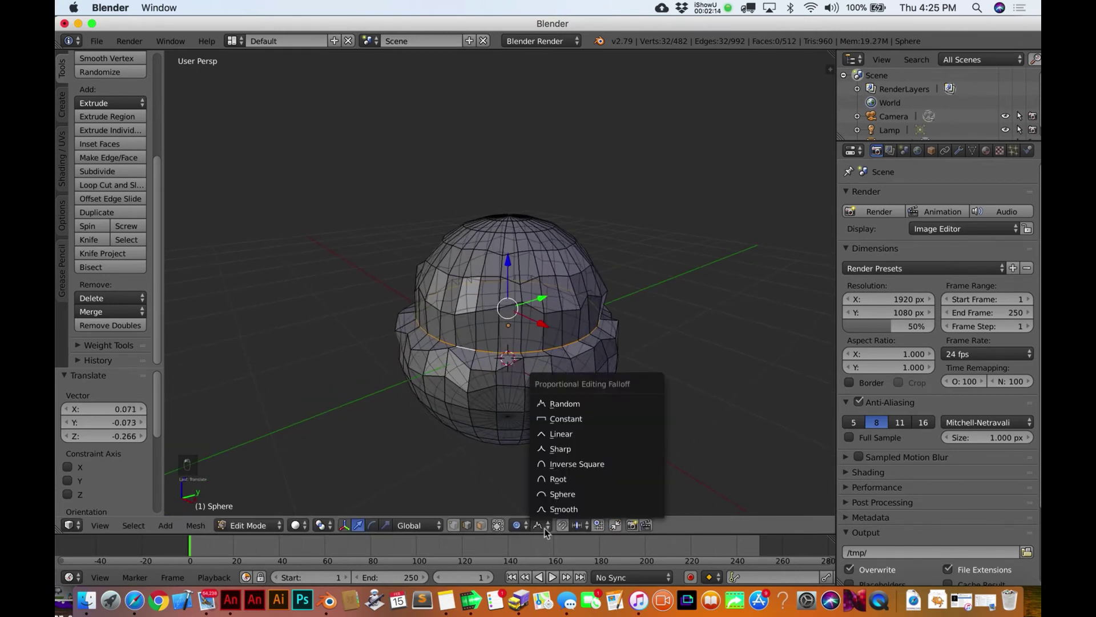
{"action": "left_click", "coordinate": [551, 448]}
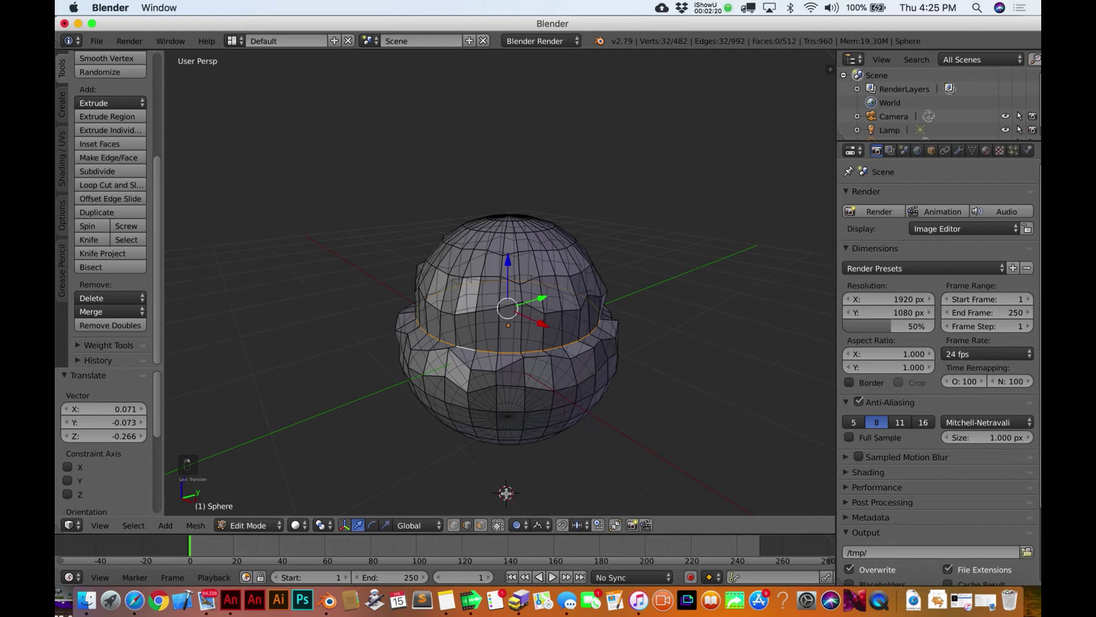
Select a single face on the sphere's upper half, nudge it along X, and start extruding it.
{"action": "key", "text": "a"}
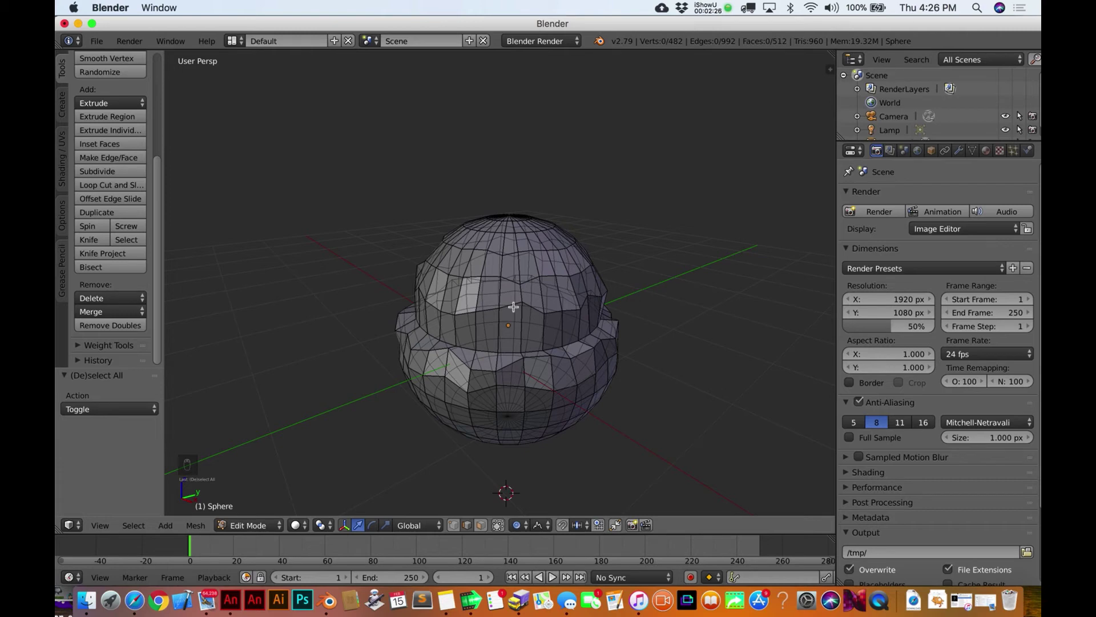
{"action": "middle_click_drag", "start_coordinate": [513, 306], "coordinate": [520, 306]}
{"action": "scroll", "coordinate": [519, 307], "scroll_direction": "up", "scroll_amount": 3}
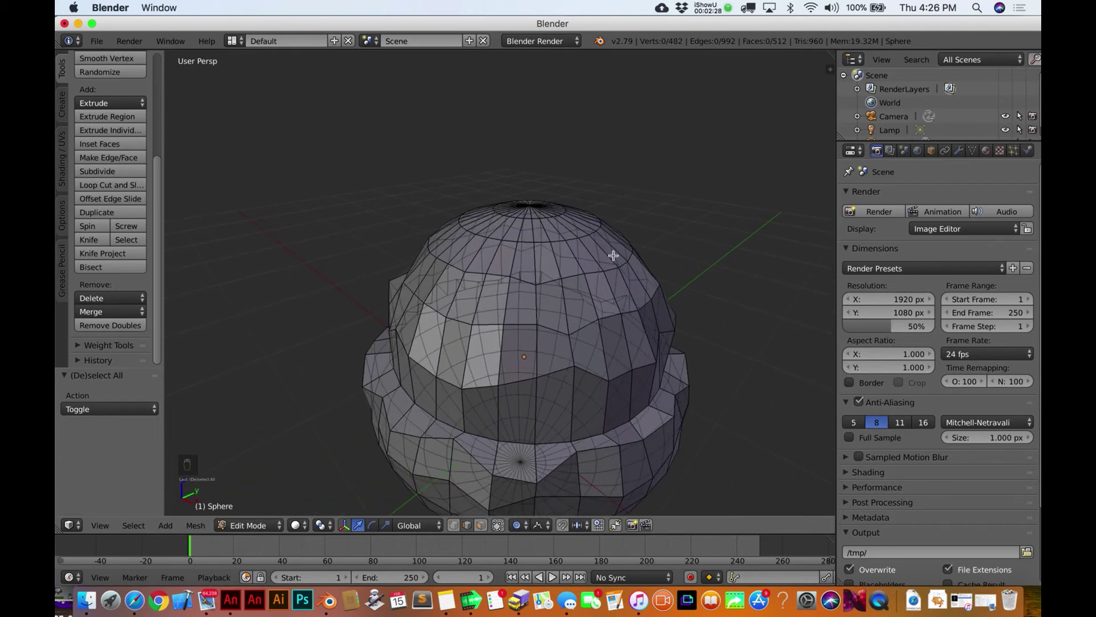
{"action": "scroll", "coordinate": [612, 252], "scroll_direction": "up", "scroll_amount": 3}
{"action": "scroll", "coordinate": [608, 258], "scroll_direction": "left", "scroll_amount": 3}
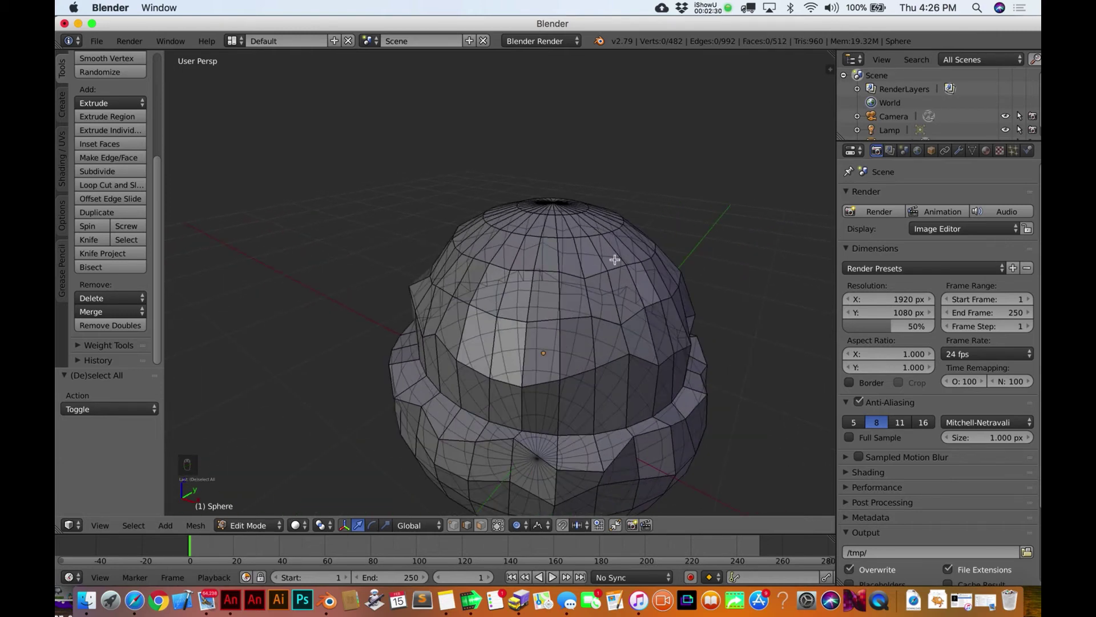
{"action": "left_click", "coordinate": [481, 525]}
{"action": "right_click", "coordinate": [610, 262]}
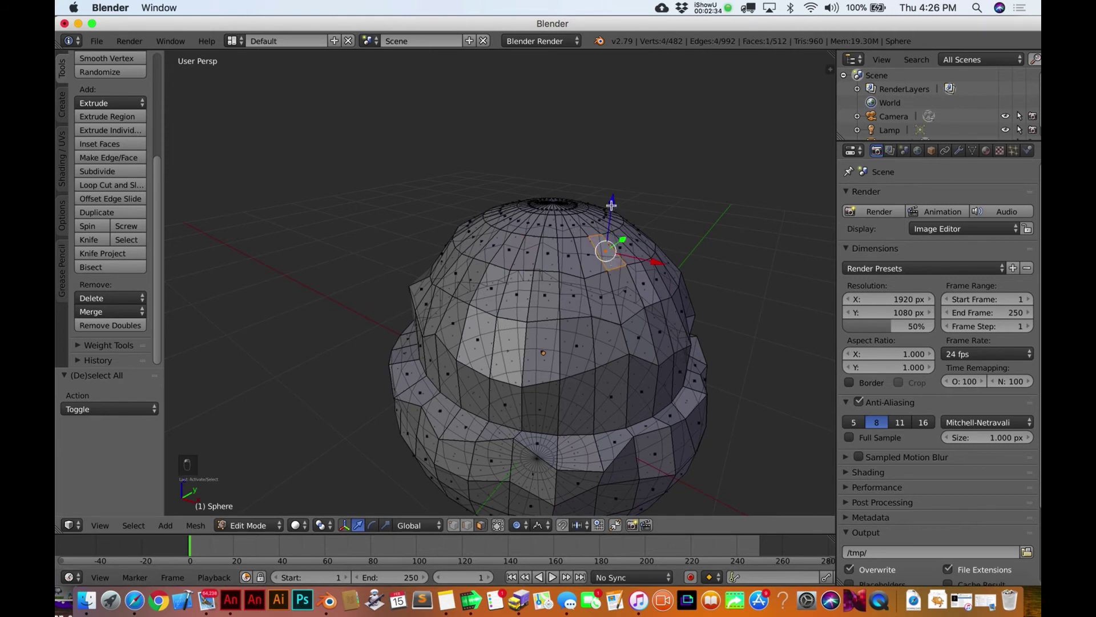
{"action": "mouse_move", "coordinate": [660, 261]}
{"action": "left_mouse_down"}
{"action": "mouse_move", "coordinate": [688, 259]}
{"action": "mouse_move", "coordinate": [660, 247]}
{"action": "mouse_move", "coordinate": [670, 253]}
{"action": "left_mouse_up"}
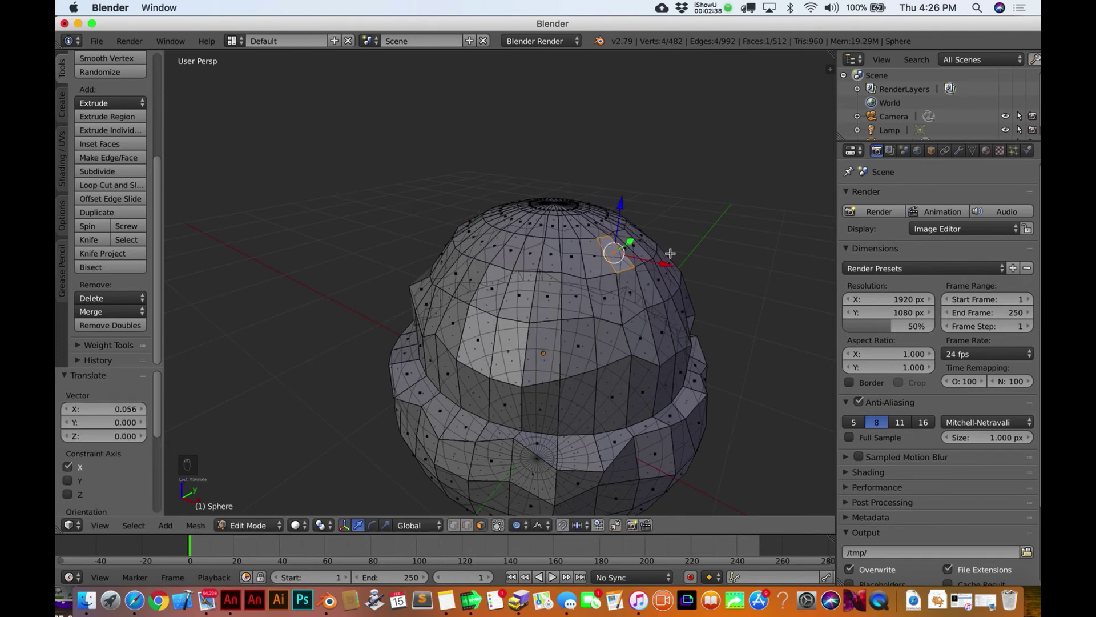
{"action": "key", "text": "e"}
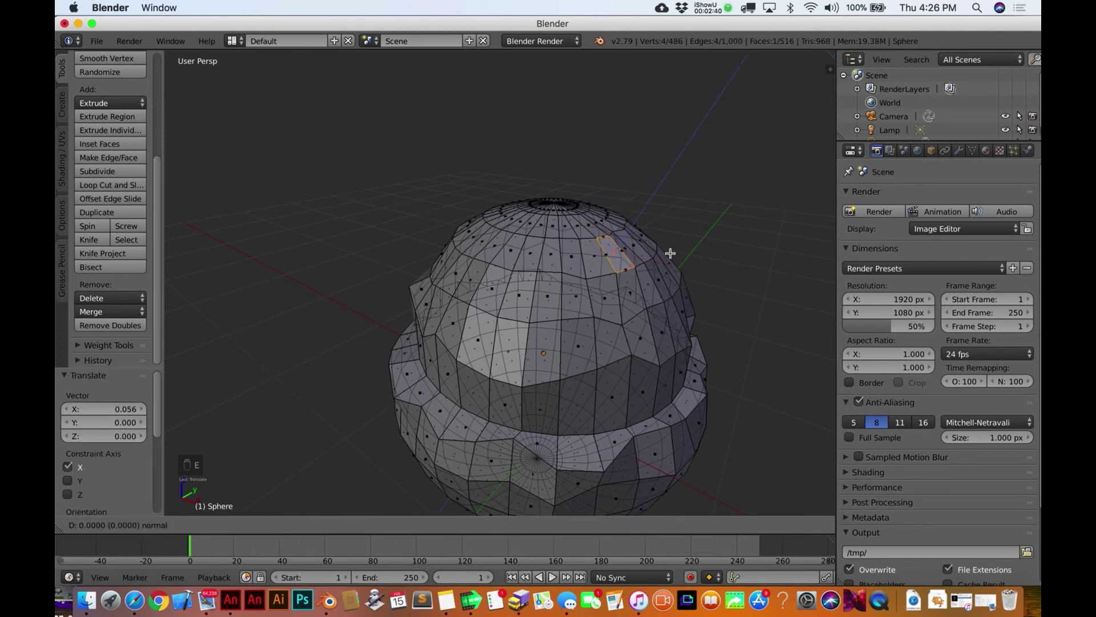
Extrude a second arm segment, shift it along X, raise it on Z, and toggle proportional editing.
{"action": "left_click", "coordinate": [679, 208]}
{"action": "middle_click_drag", "start_coordinate": [680, 209], "coordinate": [675, 212]}
{"action": "key", "text": "e"}
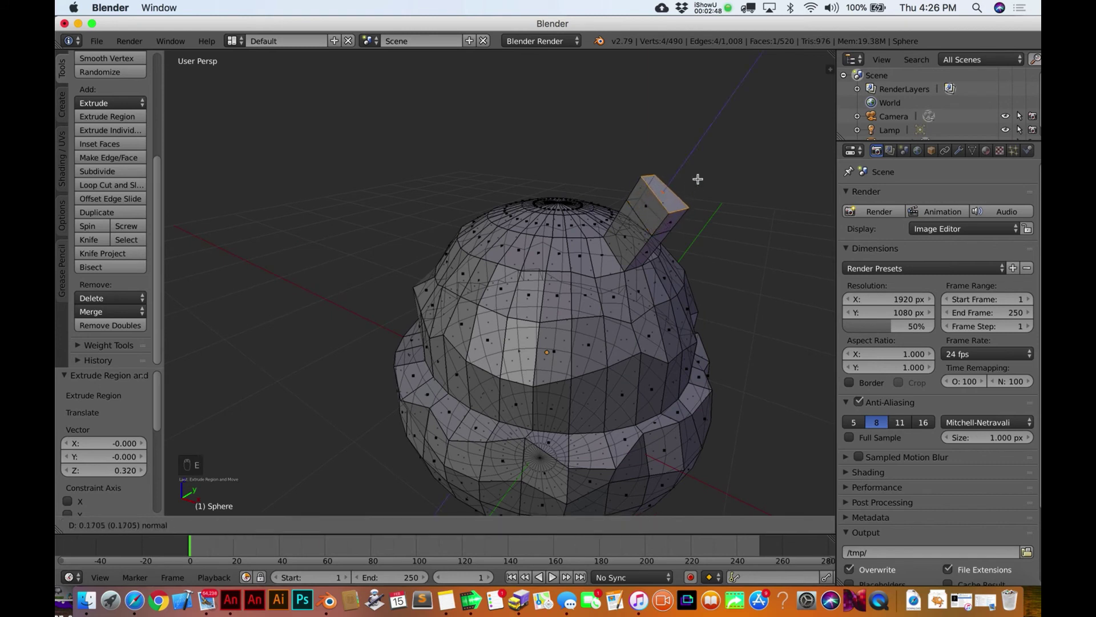
{"action": "left_click", "coordinate": [712, 159]}
{"action": "left_click_drag", "start_coordinate": [737, 166], "coordinate": [700, 154]}
{"action": "left_click_drag", "start_coordinate": [657, 108], "coordinate": [654, 93]}
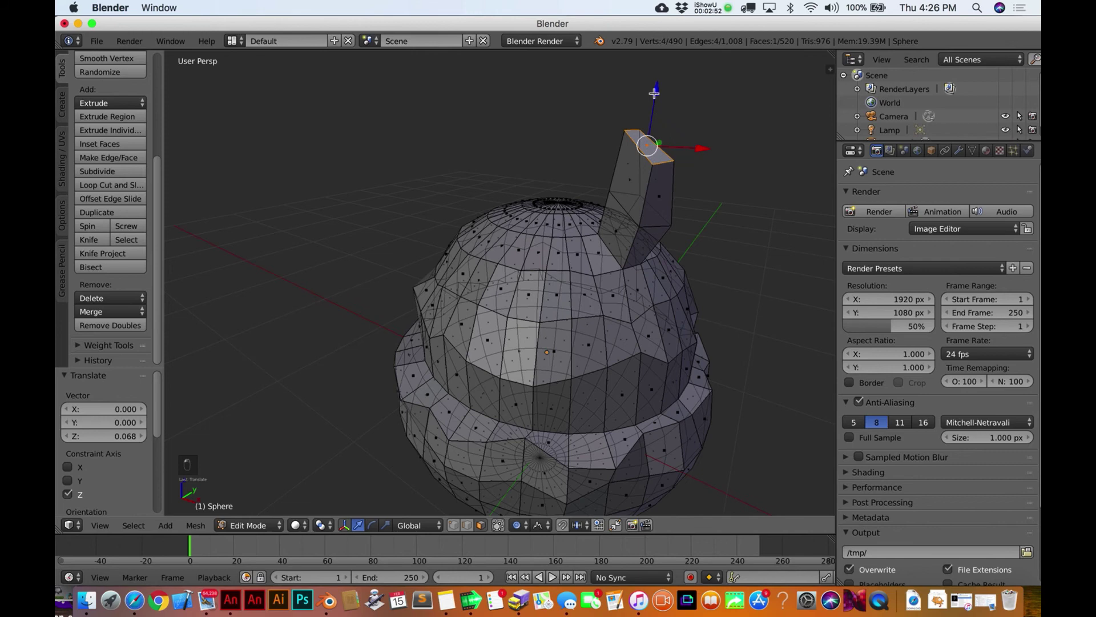
{"action": "key", "text": "o"}
Extrude three more arm segments, shifting the top face along X to bend the arm.
{"action": "key", "text": "e"}
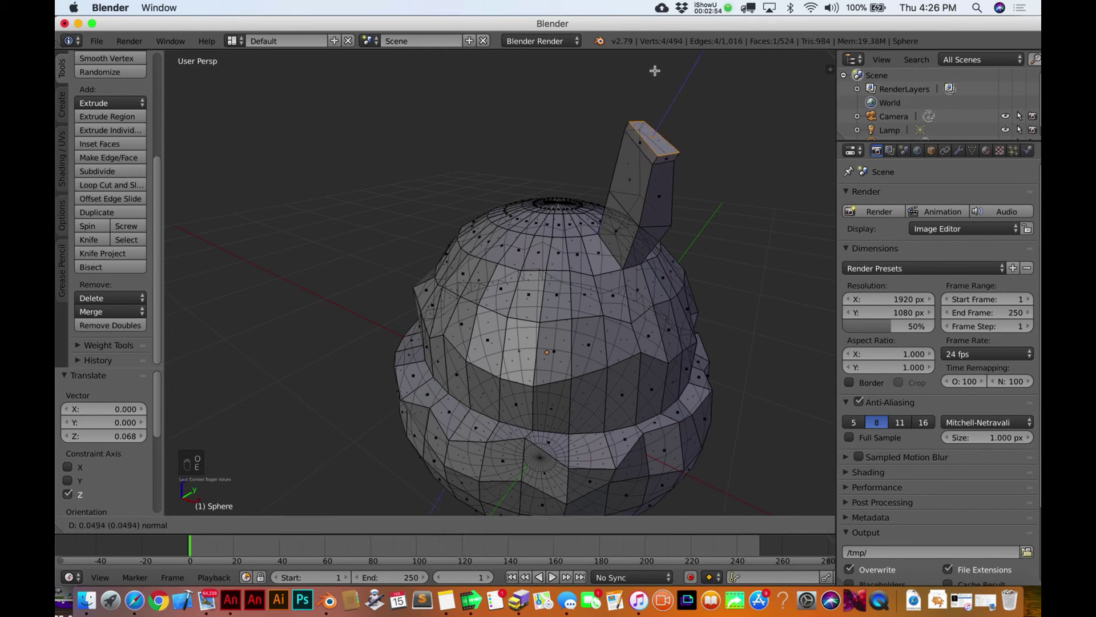
{"action": "left_click", "coordinate": [682, 73]}
{"action": "middle_click_drag", "start_coordinate": [702, 132], "coordinate": [694, 170]}
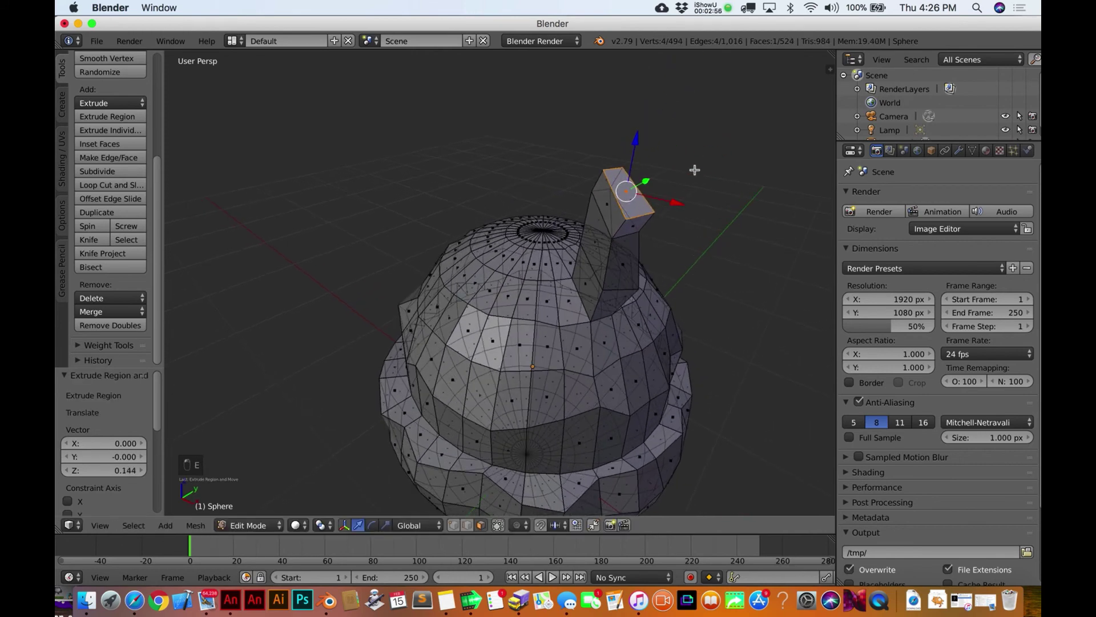
{"action": "left_click_drag", "start_coordinate": [671, 204], "coordinate": [690, 208]}
{"action": "key", "text": "e"}
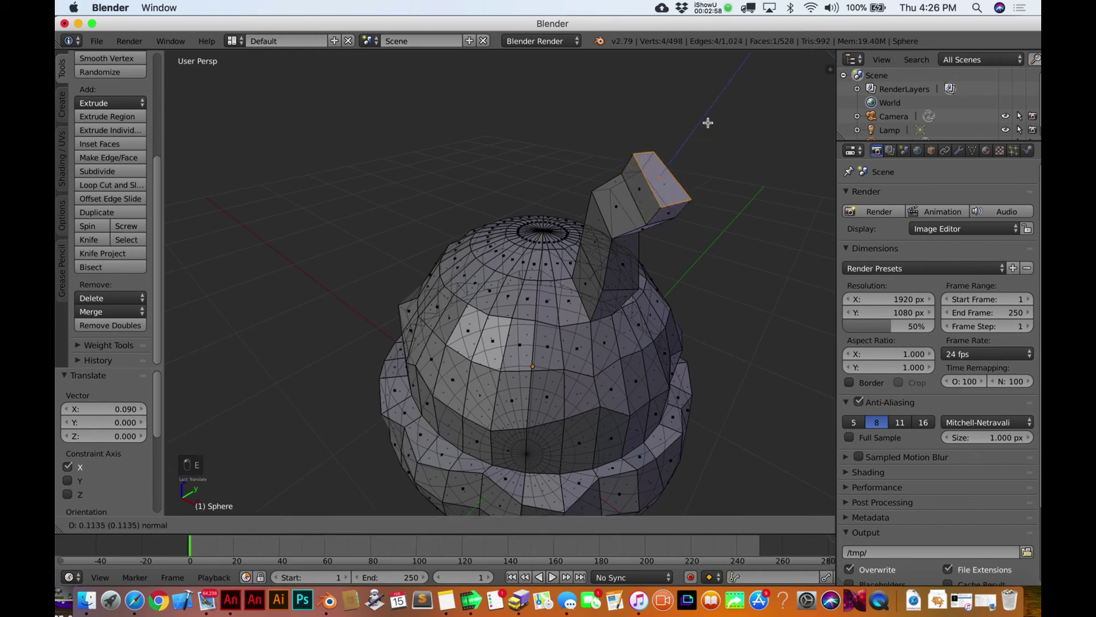
{"action": "left_click", "coordinate": [715, 112]}
{"action": "middle_click_drag", "start_coordinate": [716, 111], "coordinate": [717, 181]}
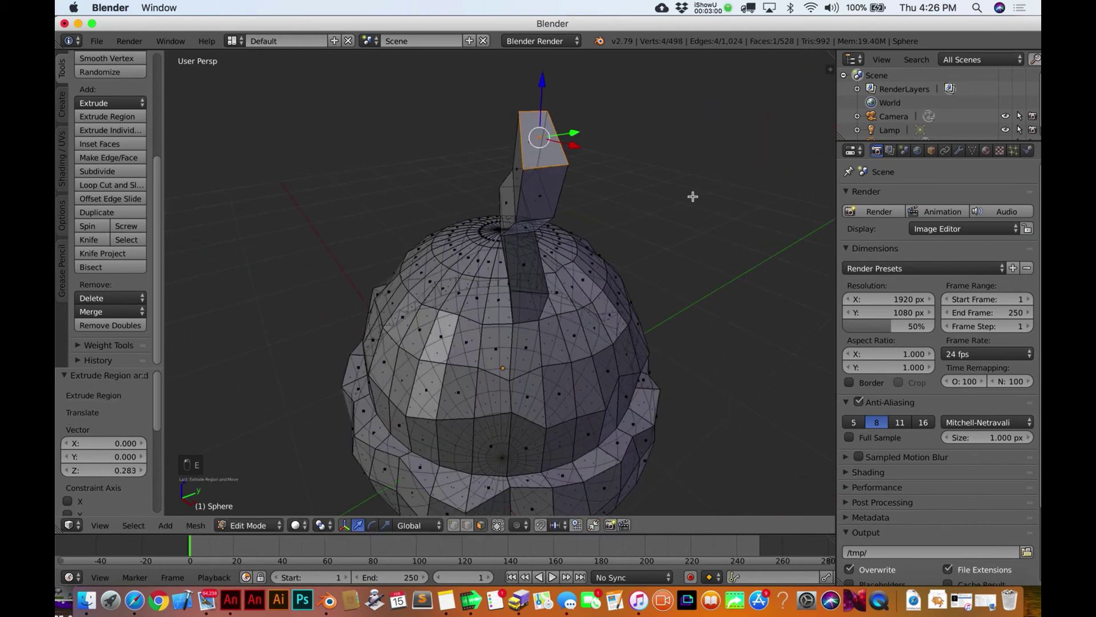
{"action": "scroll", "coordinate": [692, 196], "scroll_direction": "down", "scroll_amount": 5}
{"action": "scroll", "coordinate": [693, 197], "scroll_direction": "left", "scroll_amount": 3}
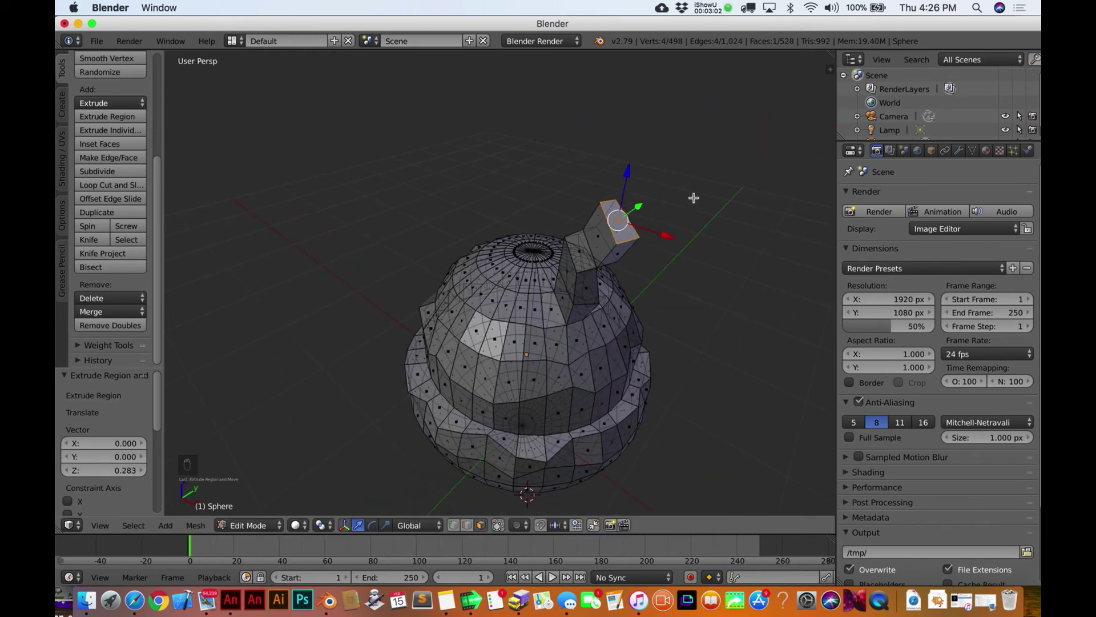
{"action": "key", "text": "e"}
{"action": "left_click", "coordinate": [742, 105]}
Move the arm's tip face -0.317 along X and orbit around to inspect the bend.
{"action": "key", "text": "g"}
{"action": "key", "text": "x"}
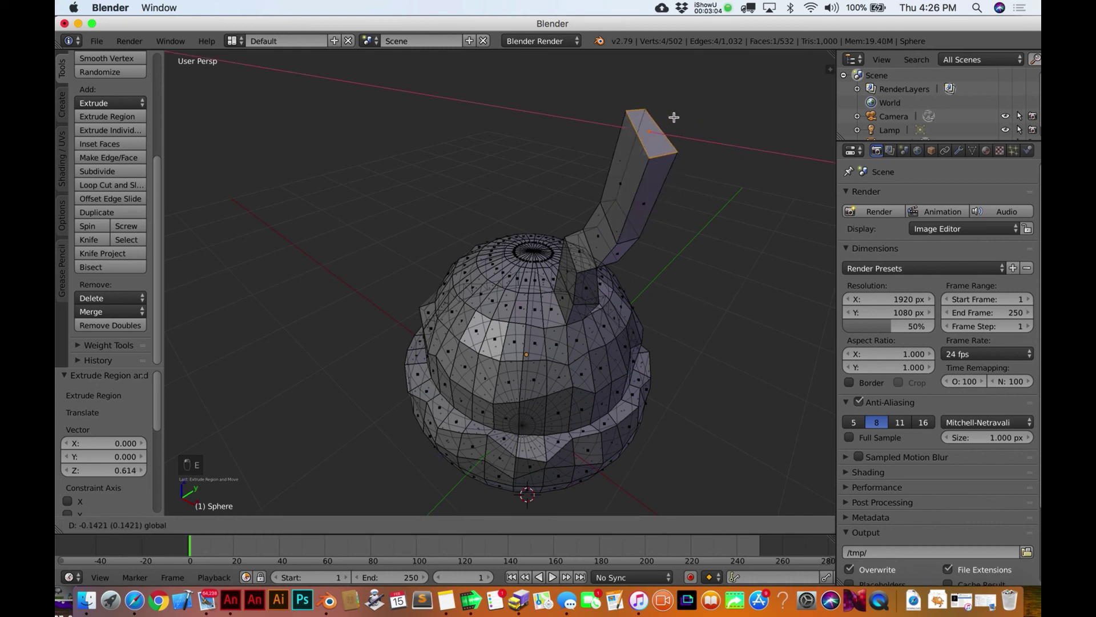
{"action": "left_click", "coordinate": [673, 115]}
{"action": "scroll", "coordinate": [673, 120], "scroll_direction": "left", "scroll_amount": 5}
{"action": "scroll", "coordinate": [675, 130], "scroll_direction": "left", "scroll_amount": 10}
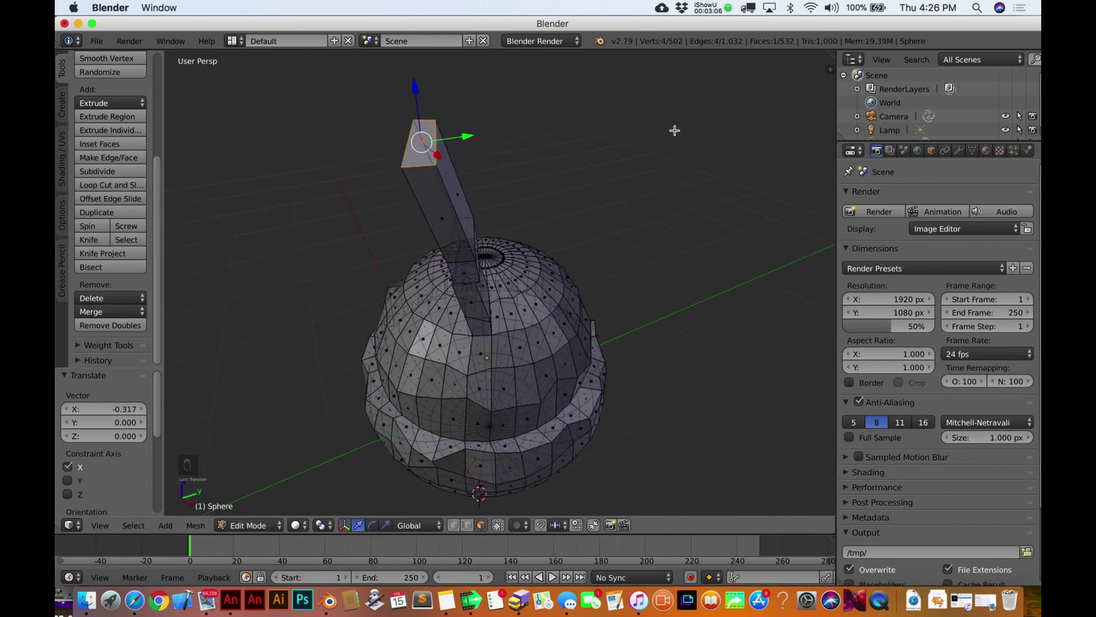
{"action": "scroll", "coordinate": [674, 130], "scroll_direction": "left", "scroll_amount": 3}
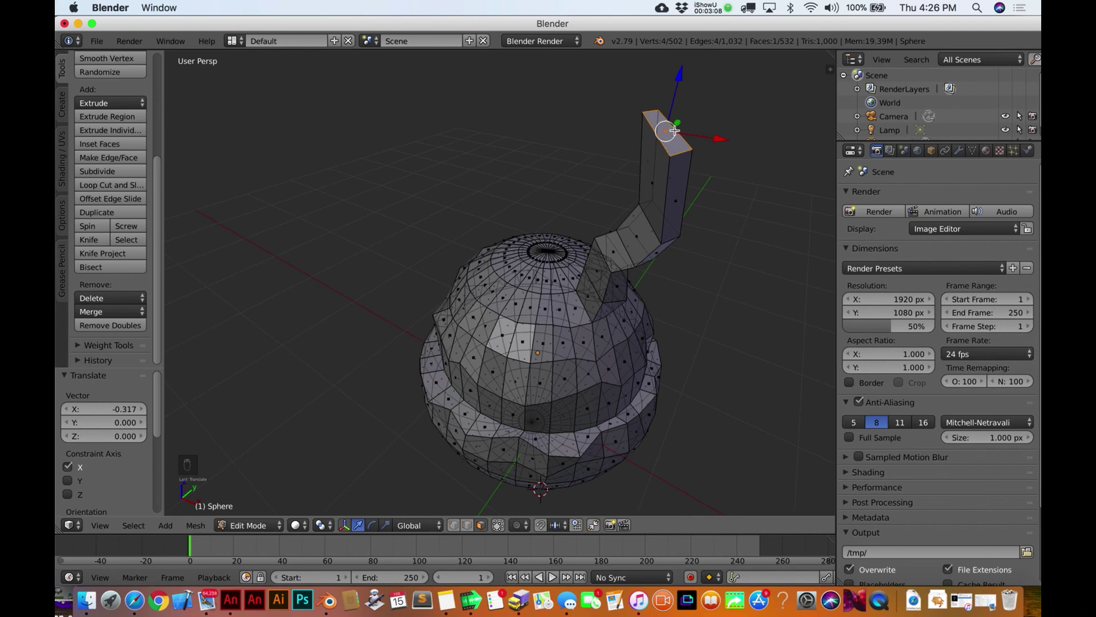
{"action": "scroll", "coordinate": [674, 130], "scroll_direction": "left", "scroll_amount": 10}
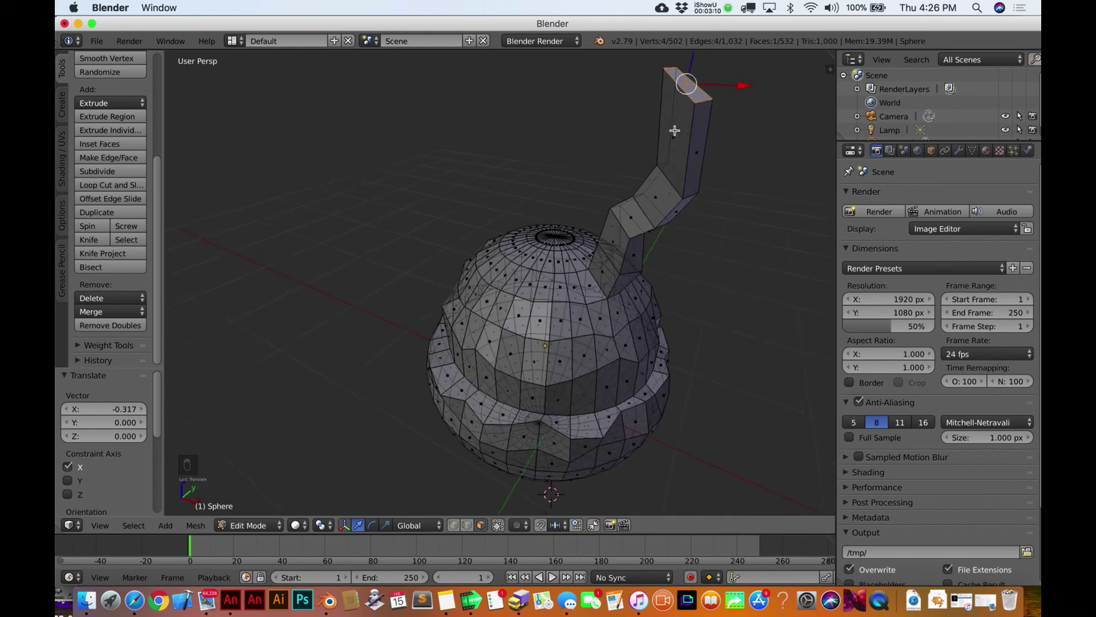
{"action": "scroll", "coordinate": [674, 130], "scroll_direction": "left", "scroll_amount": 8}
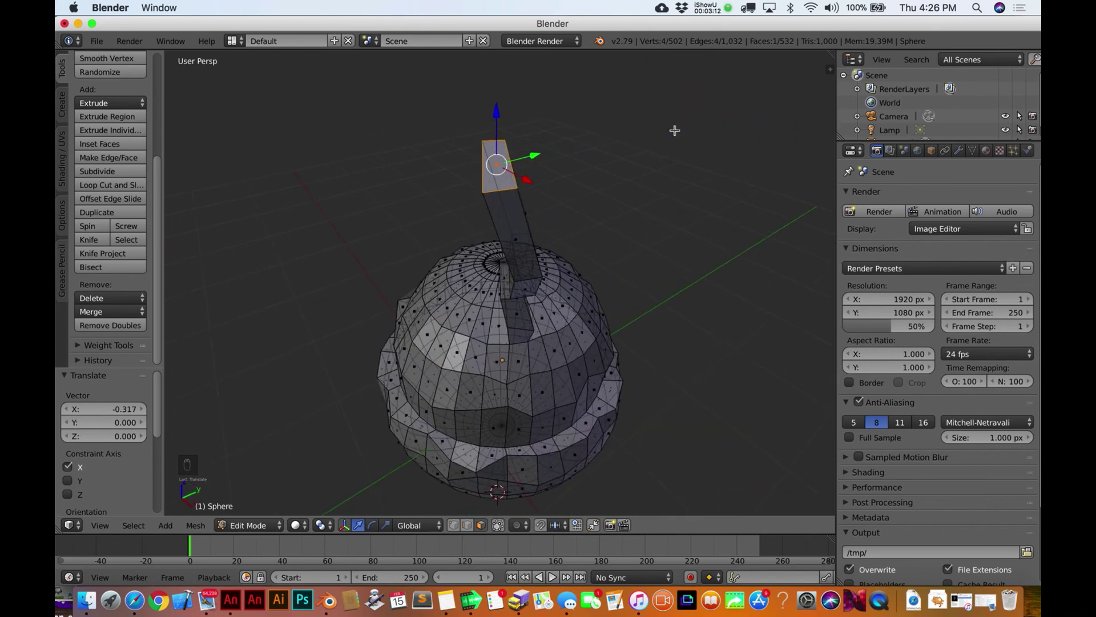
{"action": "scroll", "coordinate": [675, 130], "scroll_direction": "left", "scroll_amount": 10}
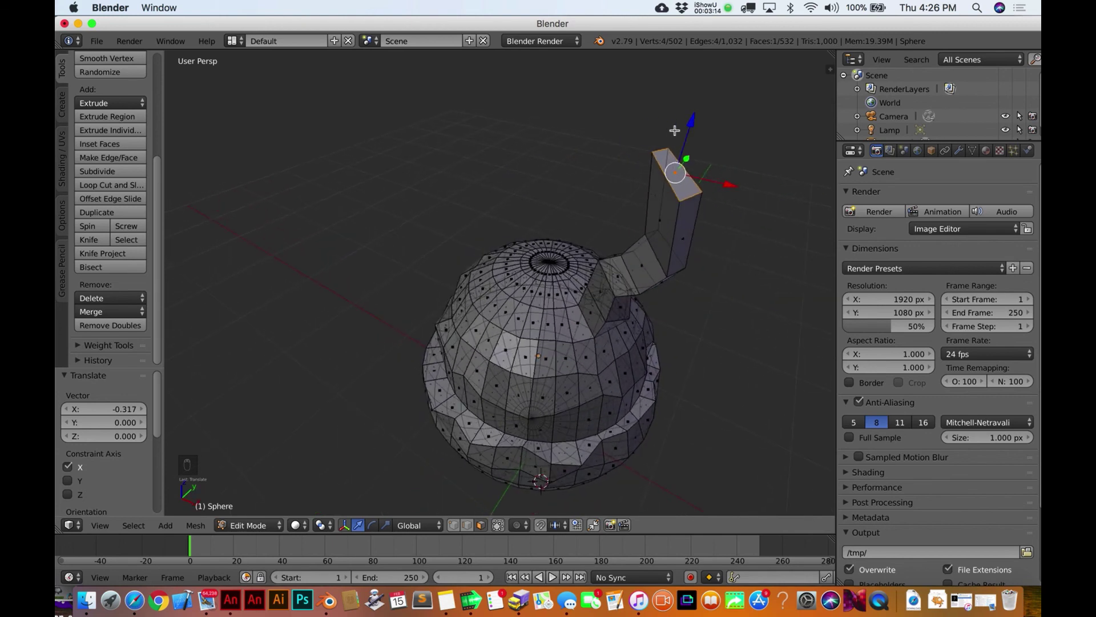
{"action": "scroll", "coordinate": [674, 131], "scroll_direction": "left", "scroll_amount": 3}
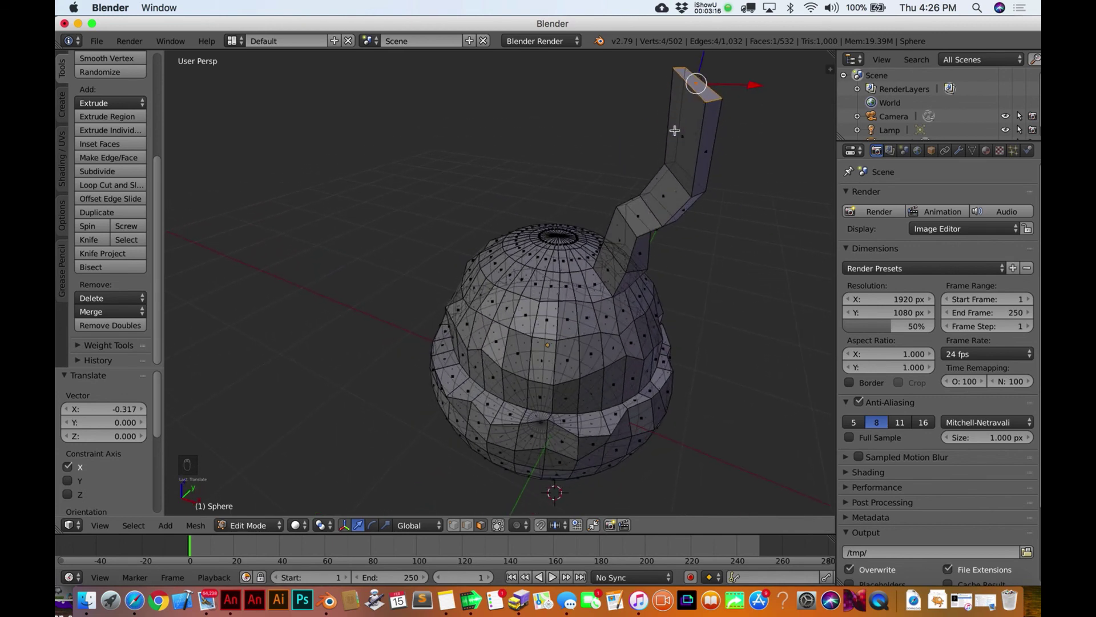